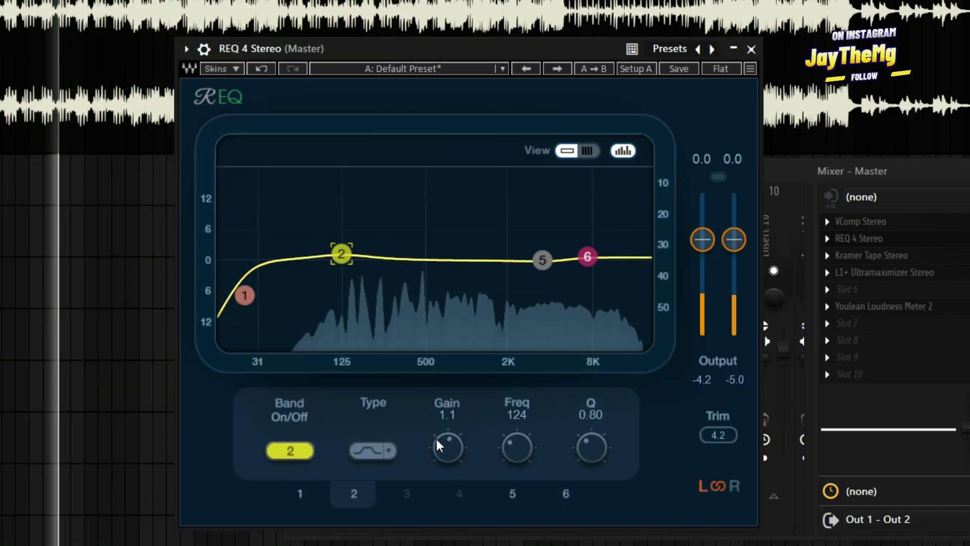
Step: Place the Come Back Home Mixdown audio file from File Explorer onto Playlist Track 1
{"action": "left_click_drag", "start_coordinate": [446, 445], "coordinate": [446, 449]}
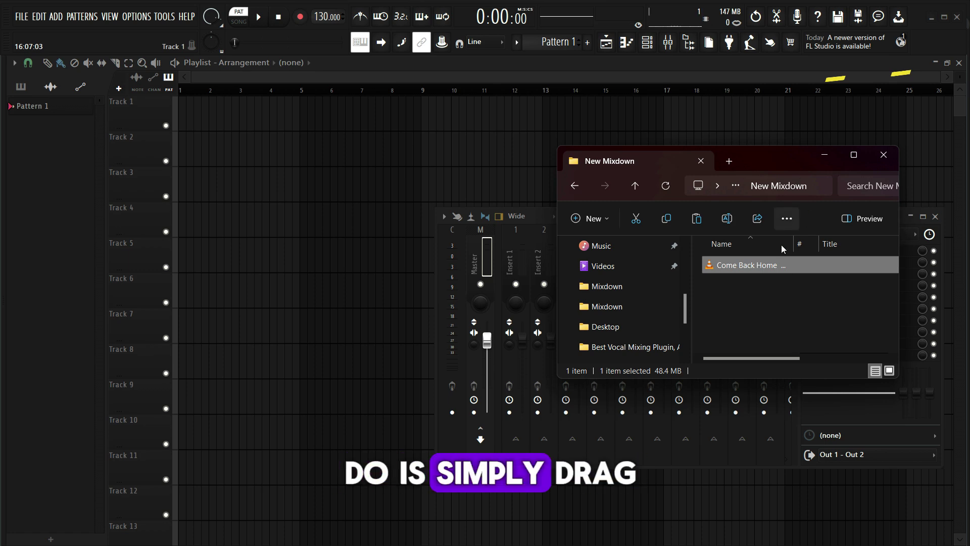
{"action": "left_click_drag", "start_coordinate": [779, 267], "coordinate": [211, 131]}
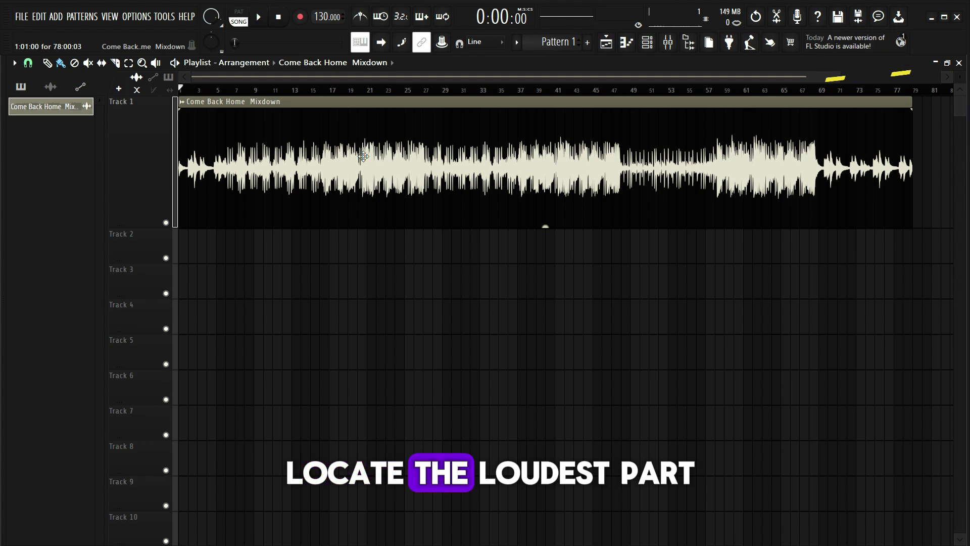
Step: Set a loop over the chorus, bars 16 to 28, and play it back once
{"action": "left_click", "coordinate": [302, 90]}
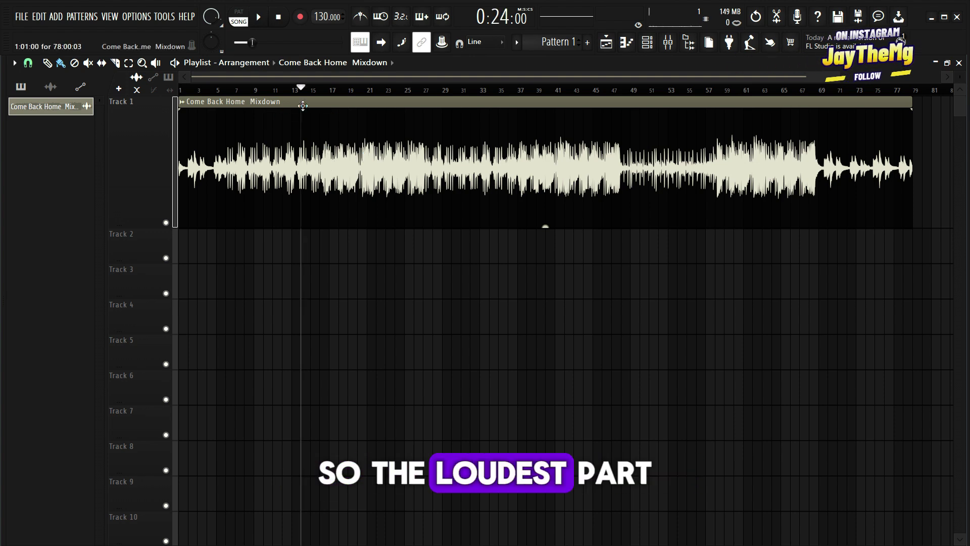
{"action": "left_click_drag", "start_coordinate": [321, 91], "coordinate": [432, 124]}
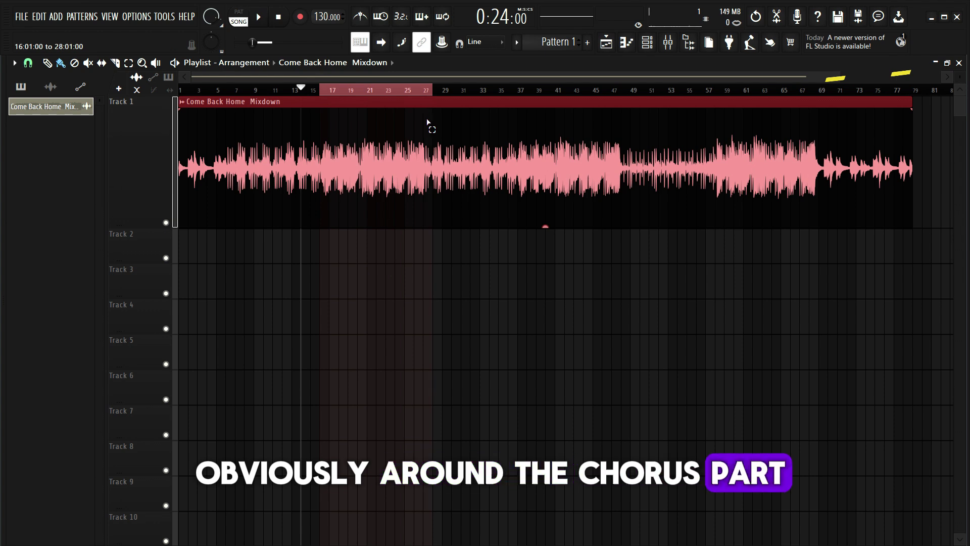
{"action": "key", "text": "space"}
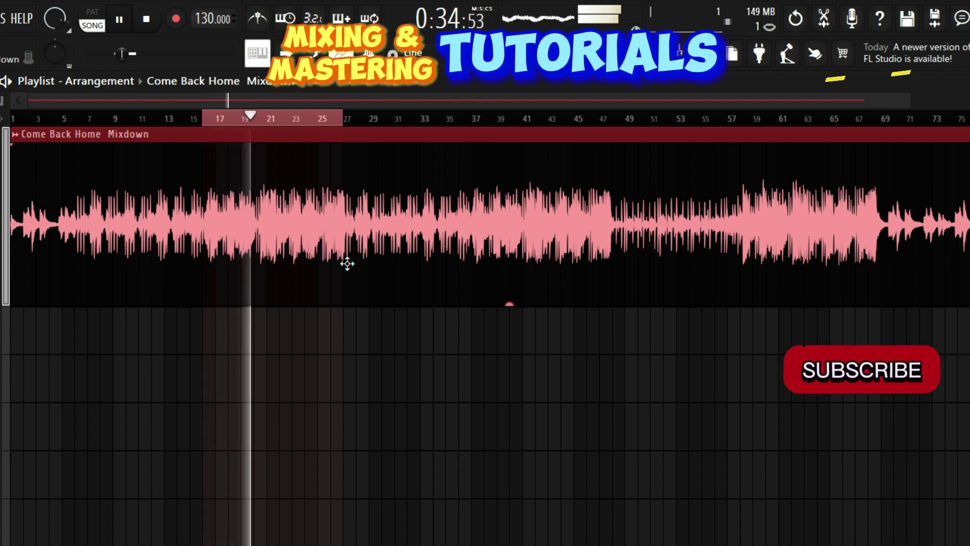
{"action": "key", "text": "space"}
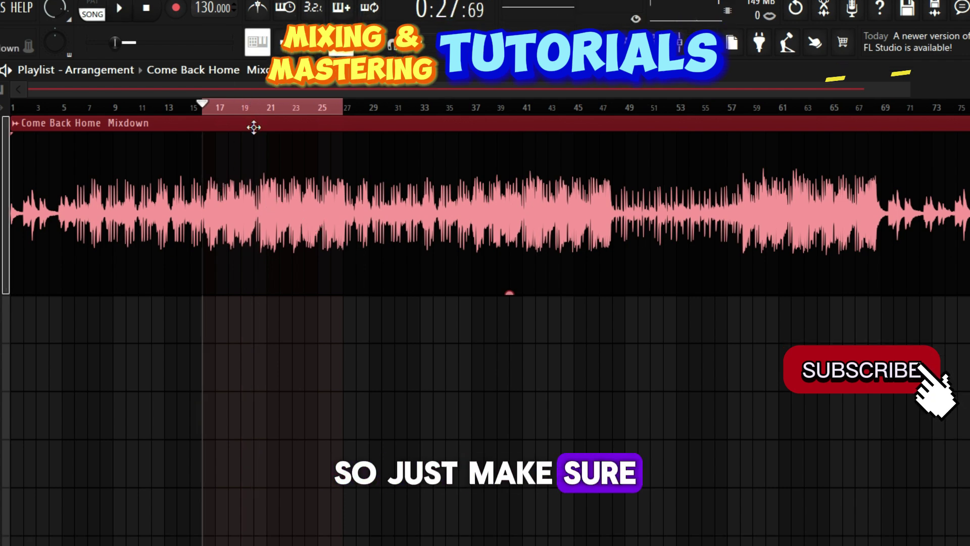
{"action": "left_click", "coordinate": [295, 301], "text": "ctrl"}
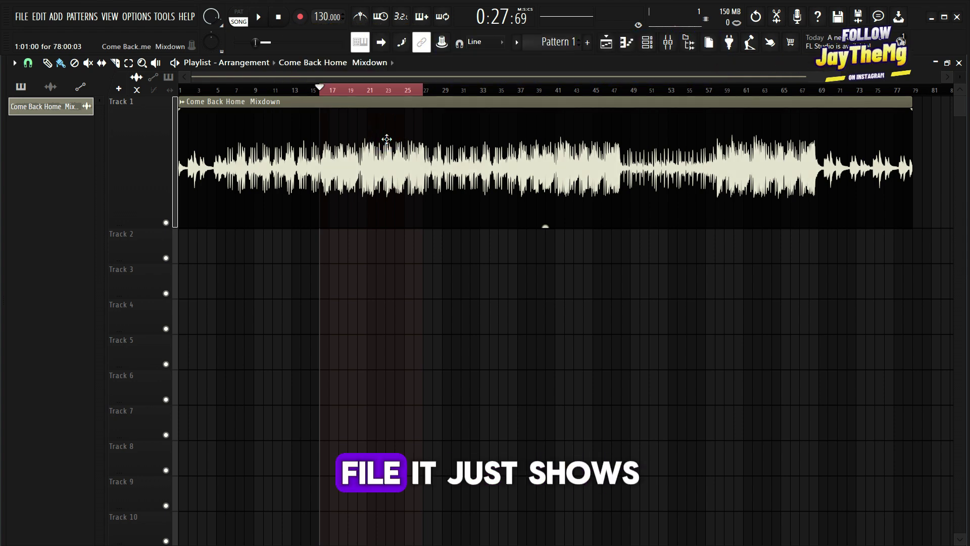
Step: Switch the mixdown clip's waveform to Multichannel waveform view in its channel settings
{"action": "double_click", "coordinate": [373, 159]}
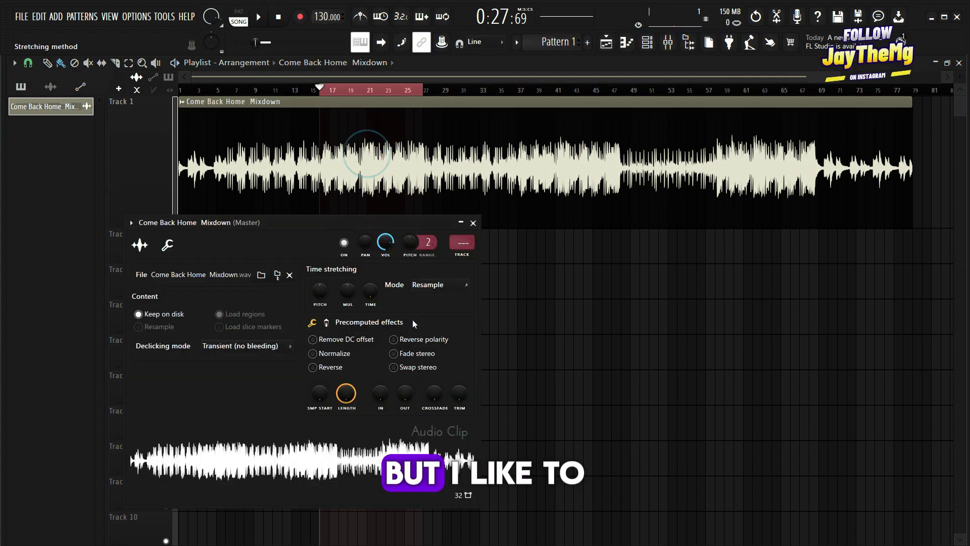
{"action": "right_click", "coordinate": [374, 457]}
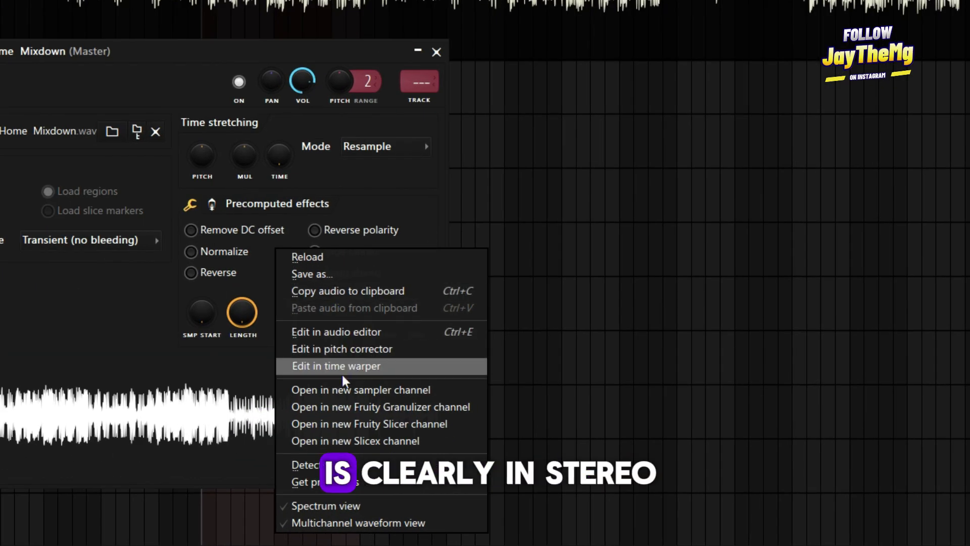
{"action": "left_click", "coordinate": [332, 524]}
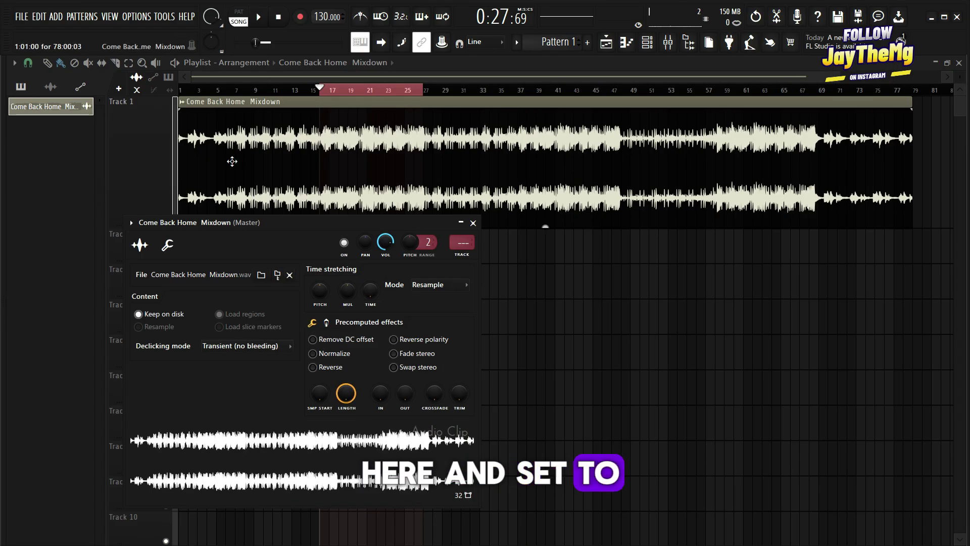
{"action": "left_click", "coordinate": [473, 223]}
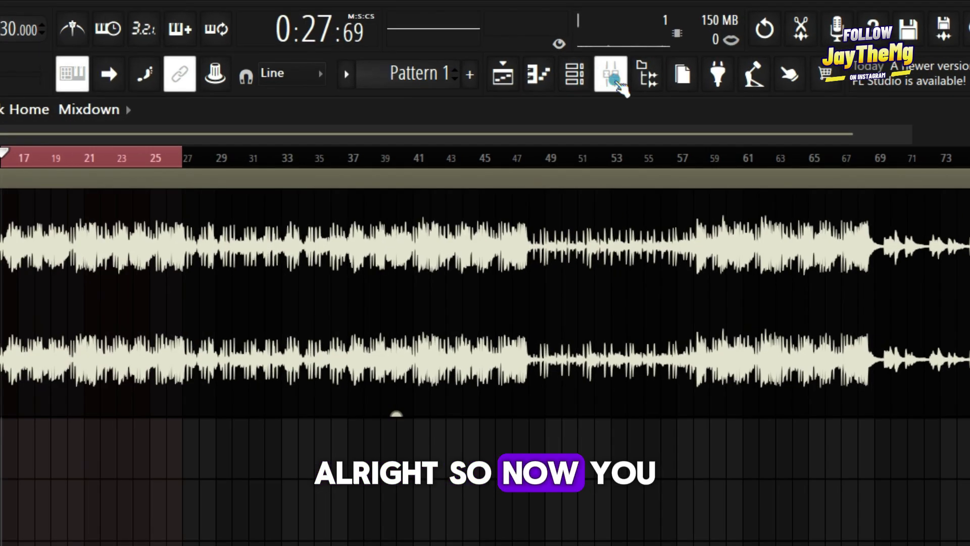
{"action": "left_click", "coordinate": [647, 53]}
Step: Load Waves VComp Stereo into the Master's first effect slot via a 'vcomp' search
{"action": "left_click_drag", "start_coordinate": [645, 117], "coordinate": [636, 167]}
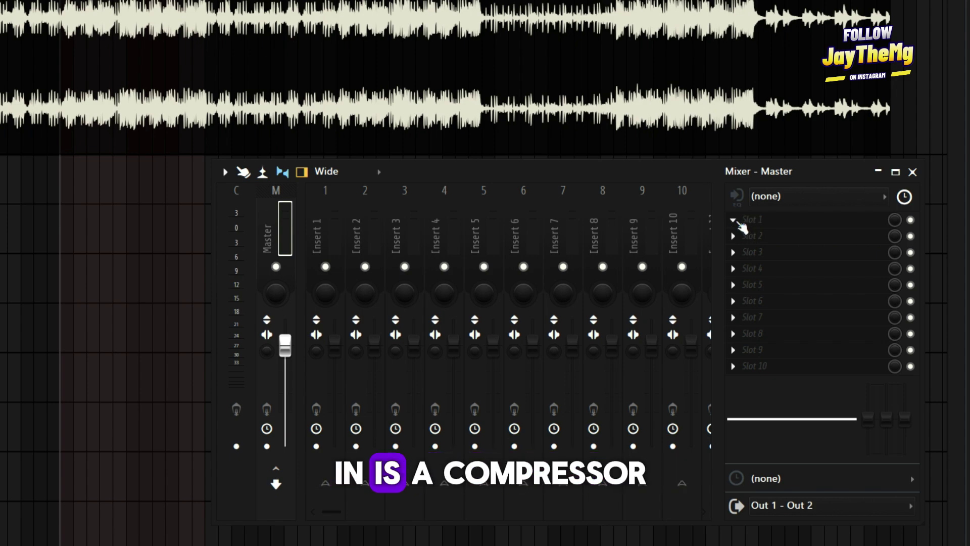
{"action": "left_click", "coordinate": [739, 223]}
{"action": "left_click", "coordinate": [62, 20]}
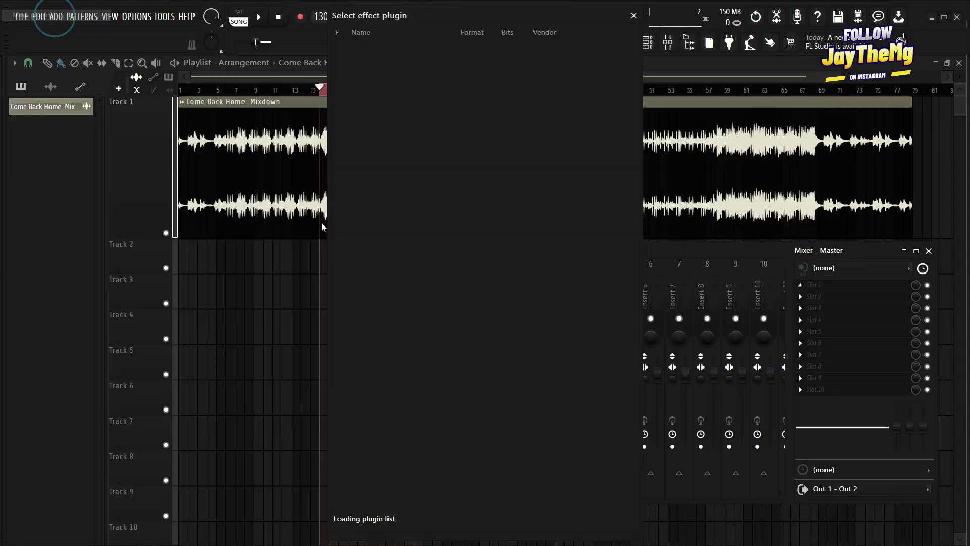
{"action": "type", "text": "vcomp"}
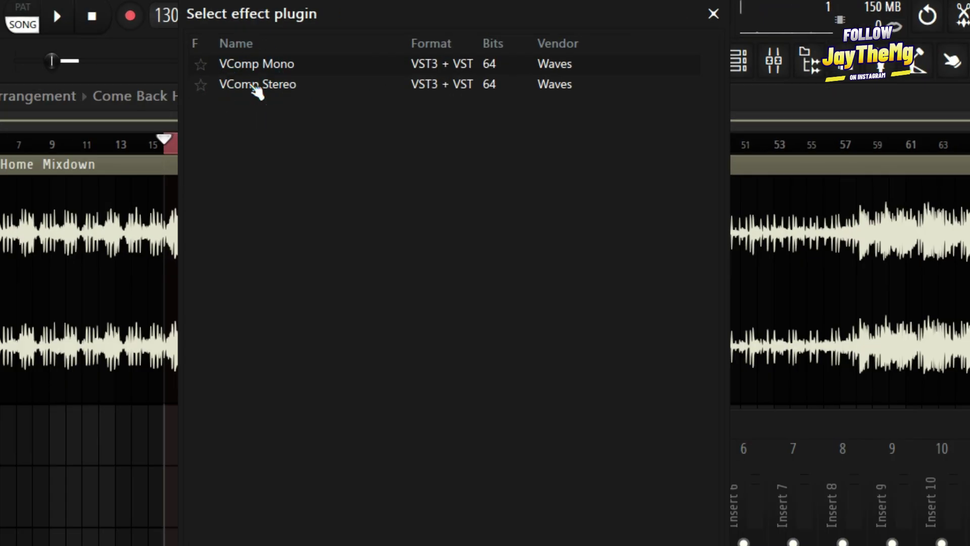
{"action": "double_click", "coordinate": [255, 85]}
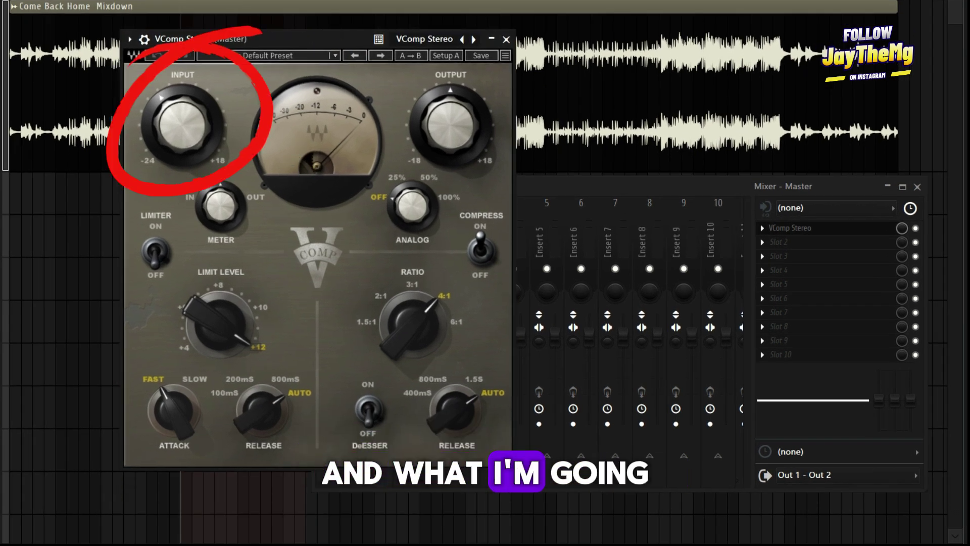
Step: Set VComp to a 1.5:1 ratio, 800 ms release and about -18.8 dB input
{"action": "left_click_drag", "start_coordinate": [183, 125], "coordinate": [183, 167]}
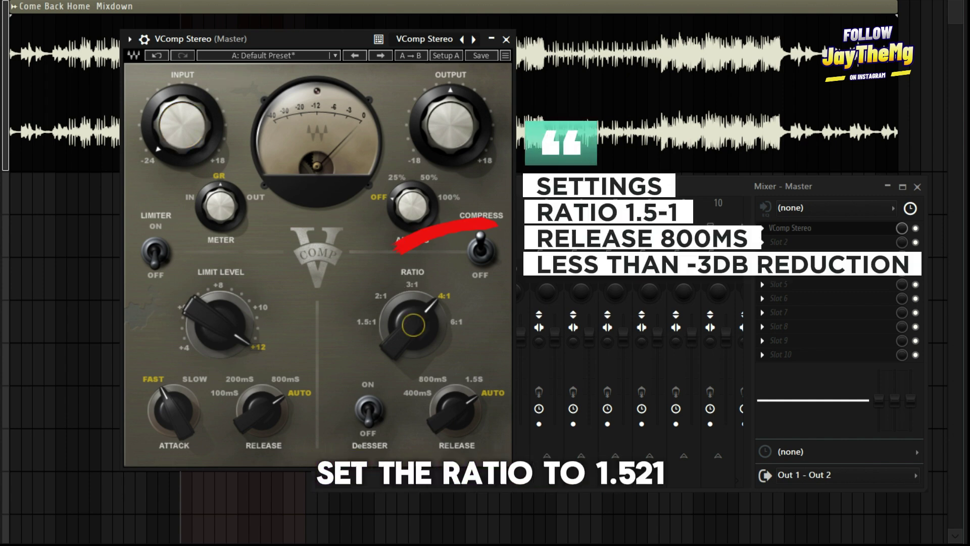
{"action": "left_click_drag", "start_coordinate": [413, 325], "coordinate": [413, 353]}
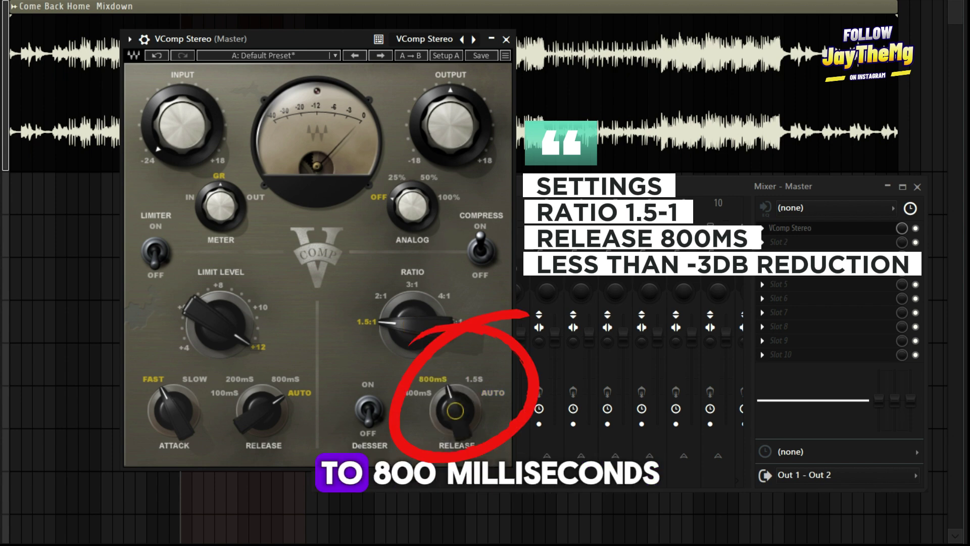
{"action": "left_click", "coordinate": [440, 383]}
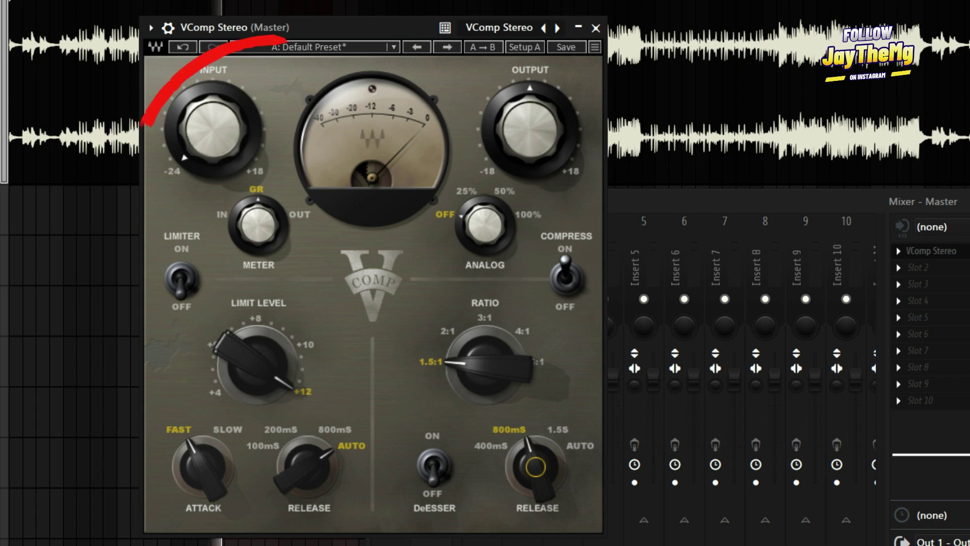
{"action": "left_click", "coordinate": [213, 129]}
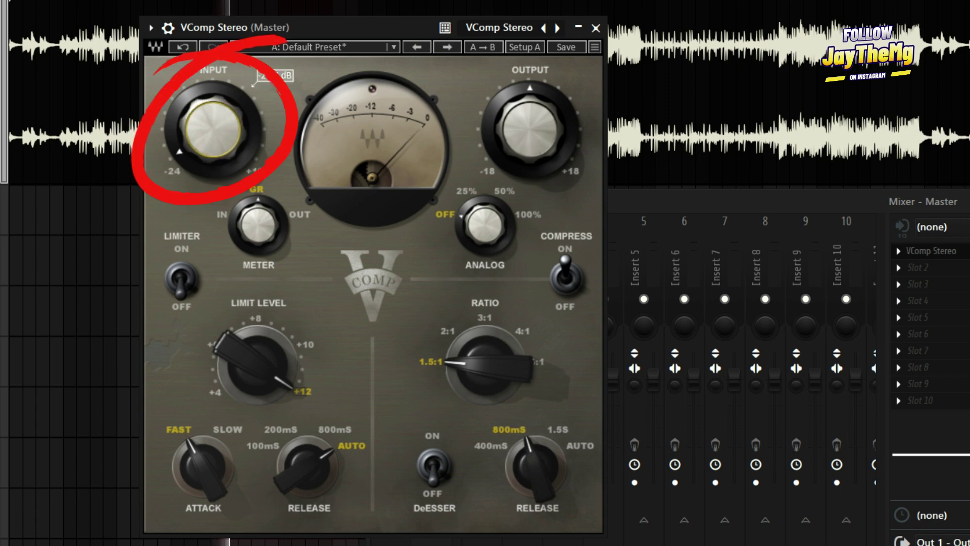
{"action": "left_click_drag", "start_coordinate": [213, 128], "coordinate": [213, 124]}
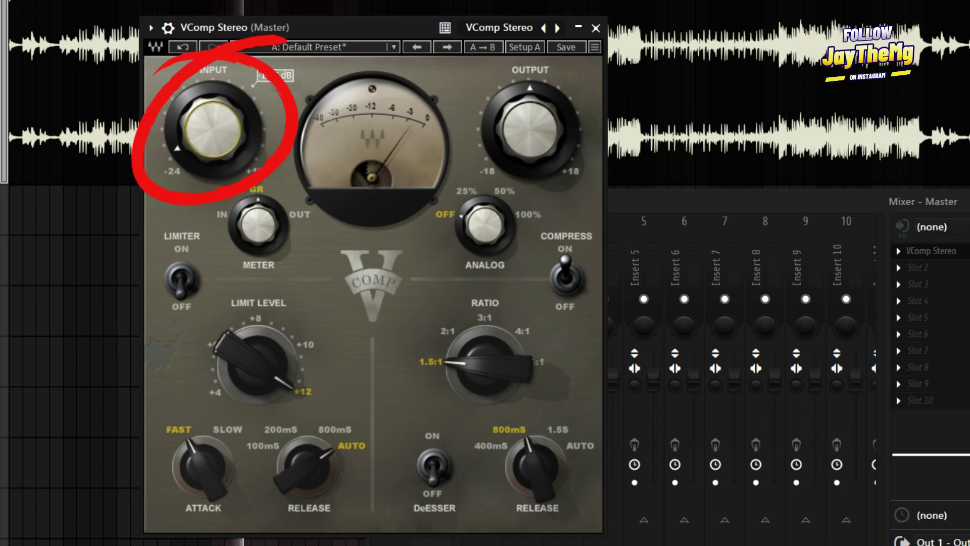
{"action": "left_click_drag", "start_coordinate": [213, 124], "coordinate": [212, 121]}
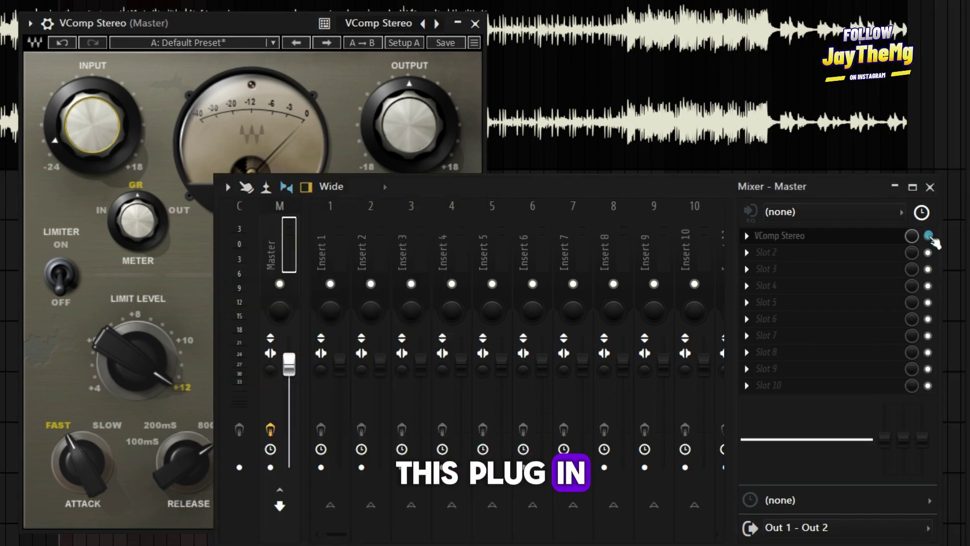
Step: Compare the mix with VComp bypassed, then raise its output to about 2.5 dB
{"action": "left_click", "coordinate": [929, 237]}
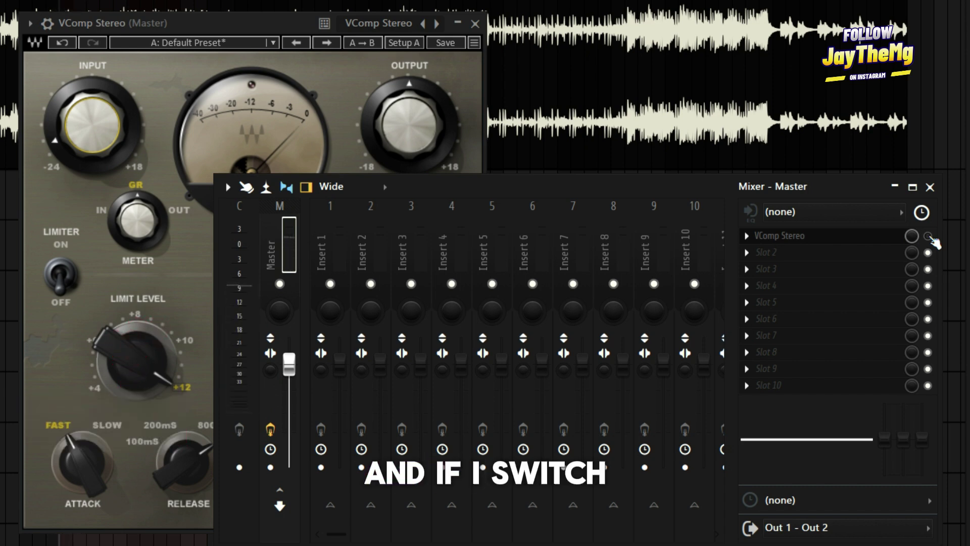
{"action": "left_click", "coordinate": [928, 236]}
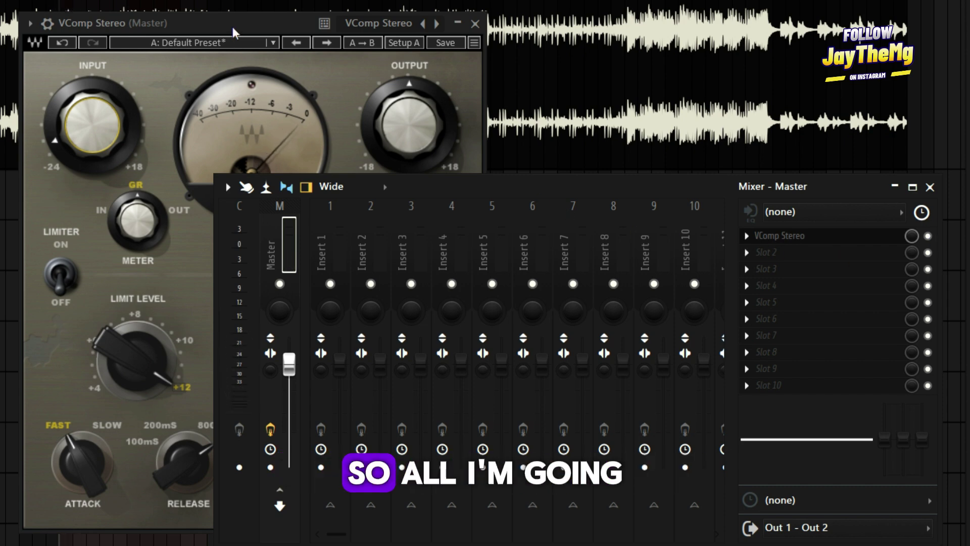
{"action": "left_click_drag", "start_coordinate": [235, 25], "coordinate": [157, 49]}
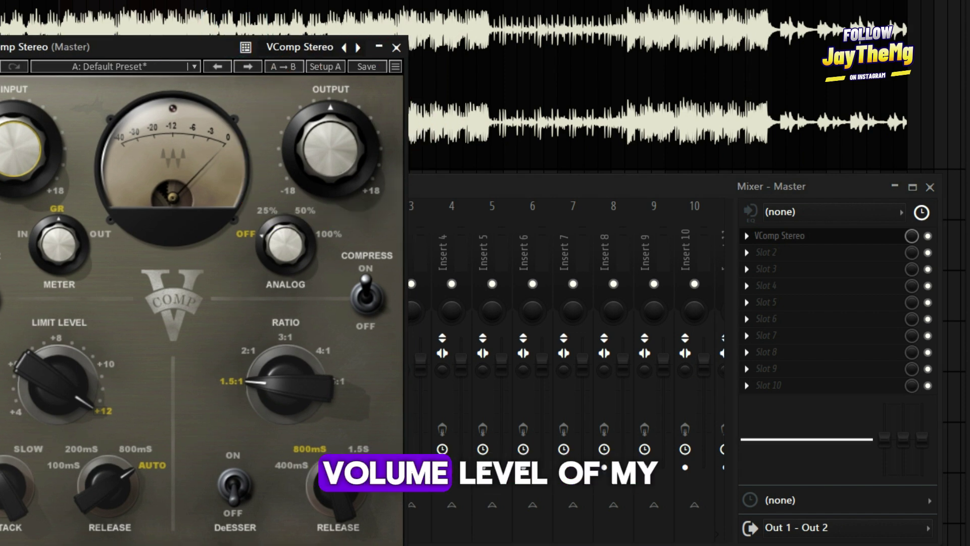
{"action": "mouse_move", "coordinate": [289, 105]}
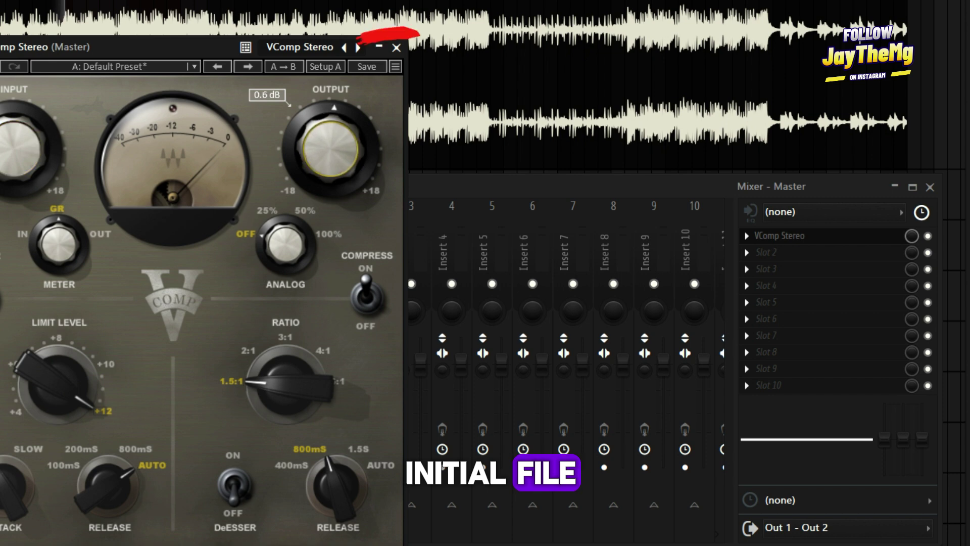
{"action": "left_click_drag", "start_coordinate": [331, 146], "coordinate": [331, 136]}
{"action": "scroll", "coordinate": [287, 103], "scroll_direction": "up", "scroll_amount": 2}
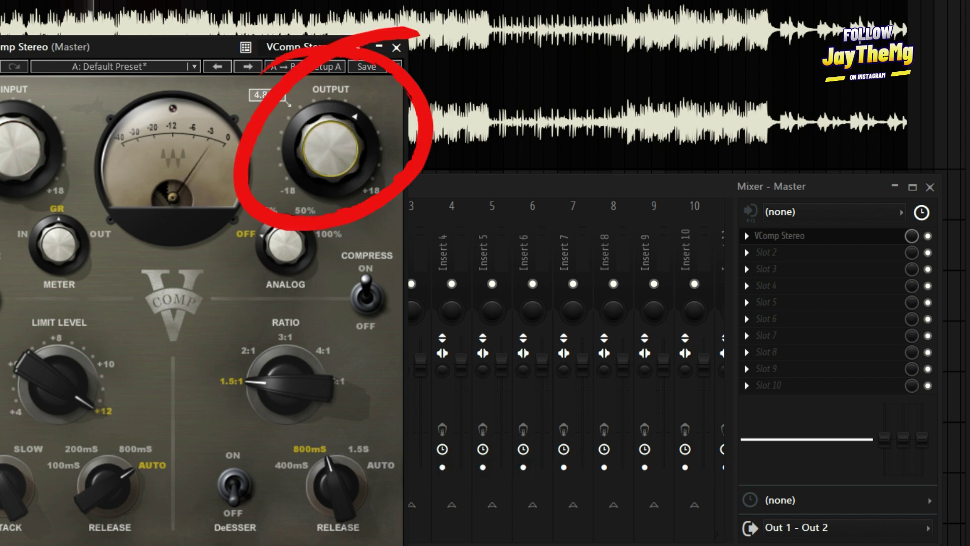
{"action": "scroll", "coordinate": [287, 104], "scroll_direction": "up", "scroll_amount": 4}
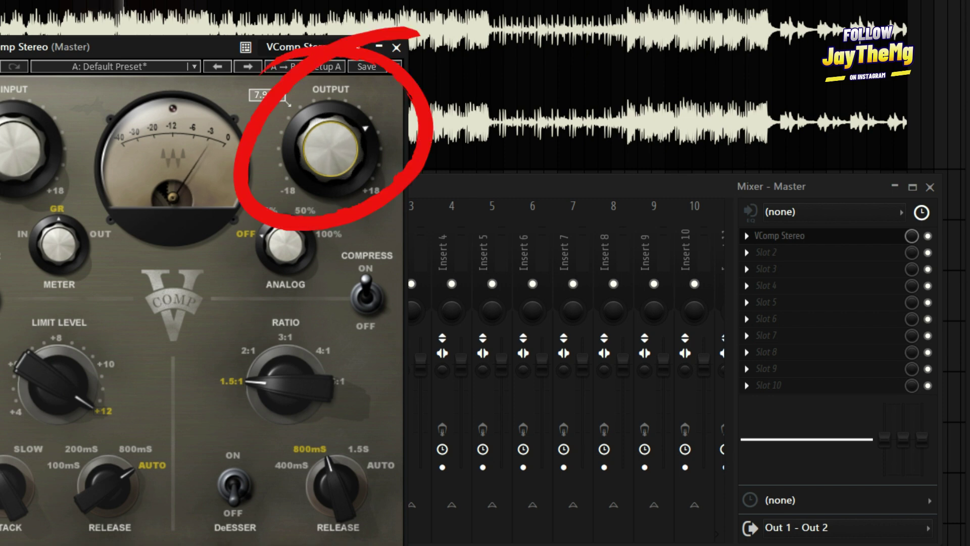
Step: Raise VComp's output to about 9.6 dB, bypass-compare again, and close the plugin window
{"action": "left_click", "coordinate": [927, 234]}
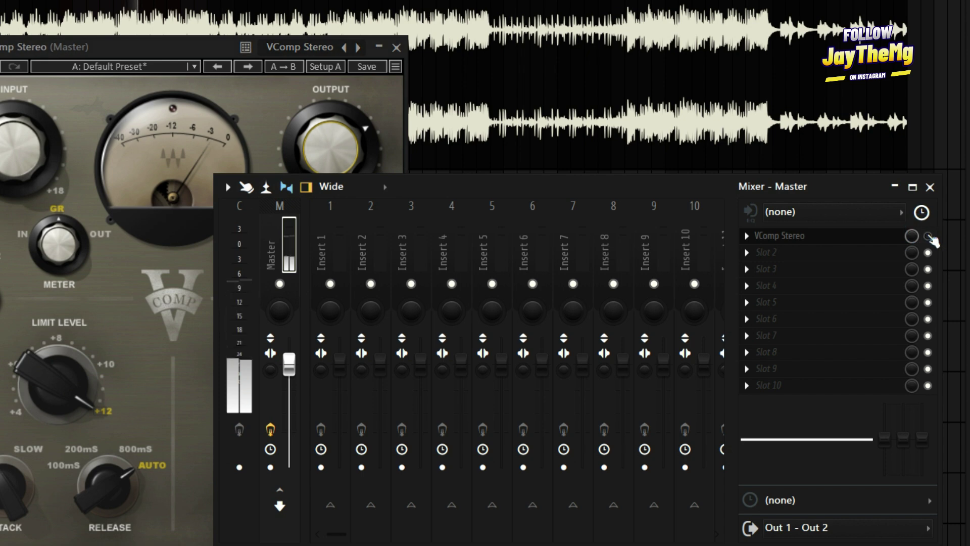
{"action": "left_click_drag", "start_coordinate": [330, 148], "coordinate": [331, 136]}
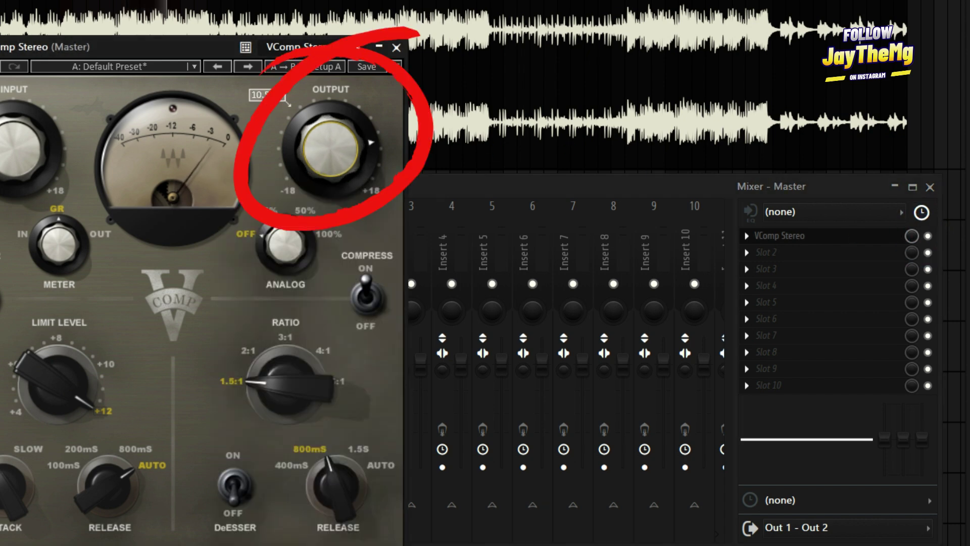
{"action": "left_click", "coordinate": [929, 237]}
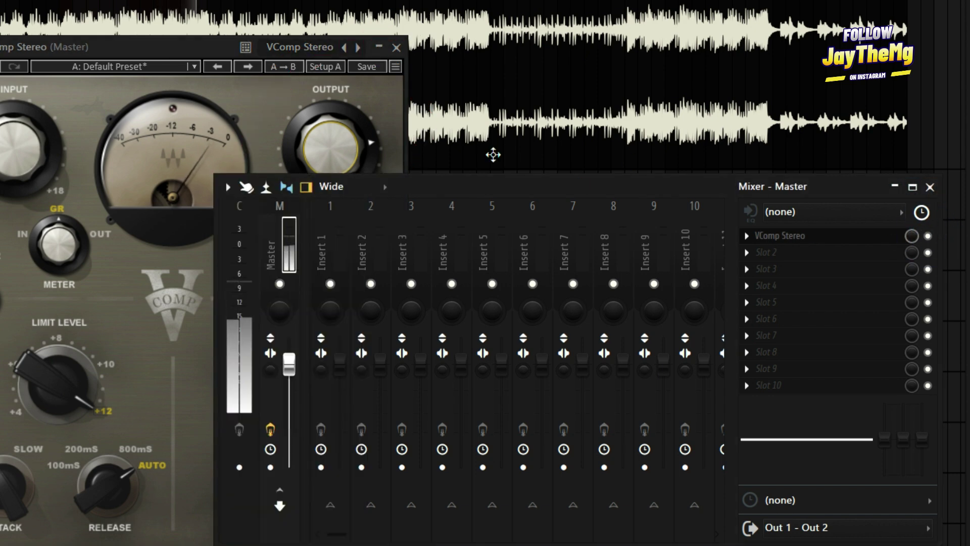
{"action": "left_click_drag", "start_coordinate": [196, 48], "coordinate": [213, 32]}
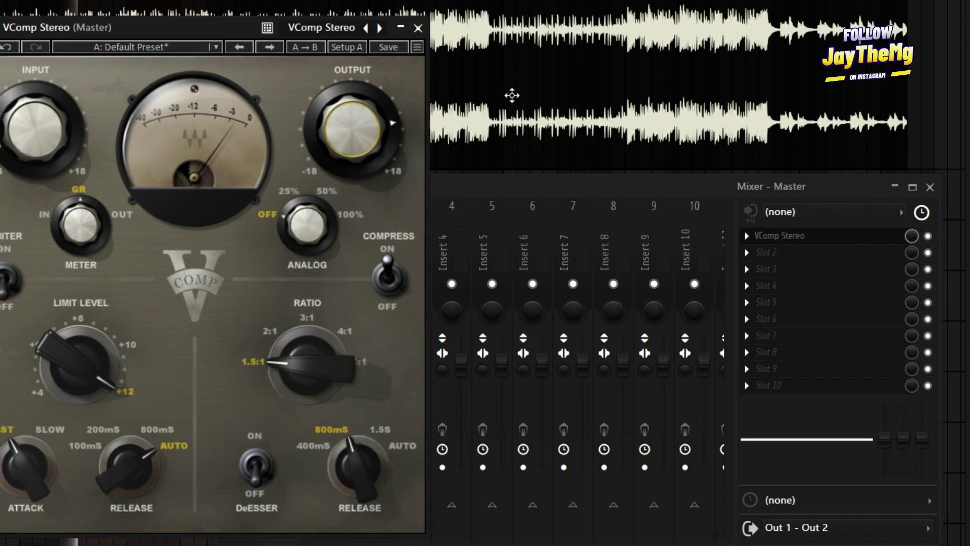
{"action": "left_click", "coordinate": [929, 238]}
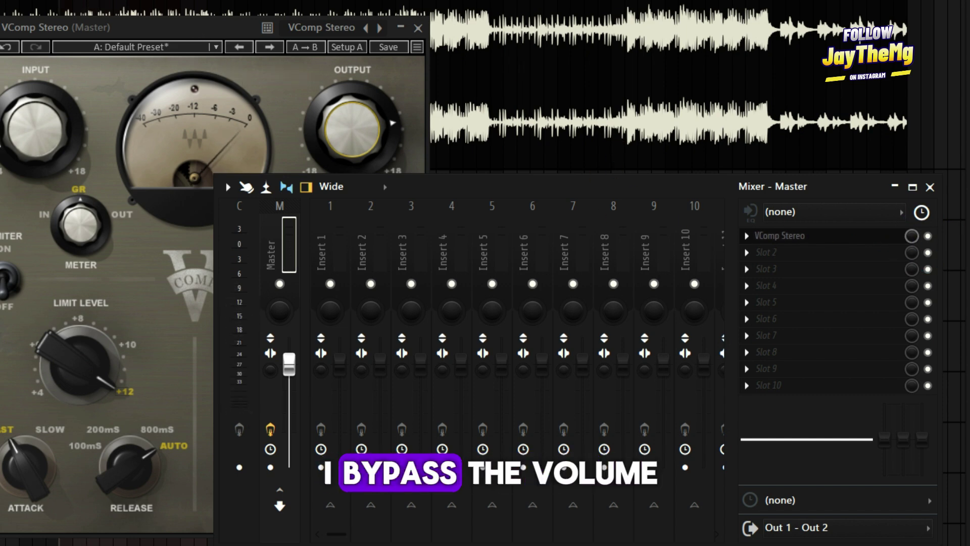
{"action": "mouse_move", "coordinate": [224, 26]}
{"action": "left_mouse_down"}
{"action": "mouse_move", "coordinate": [230, 50]}
{"action": "mouse_move", "coordinate": [223, 13]}
{"action": "left_mouse_up"}
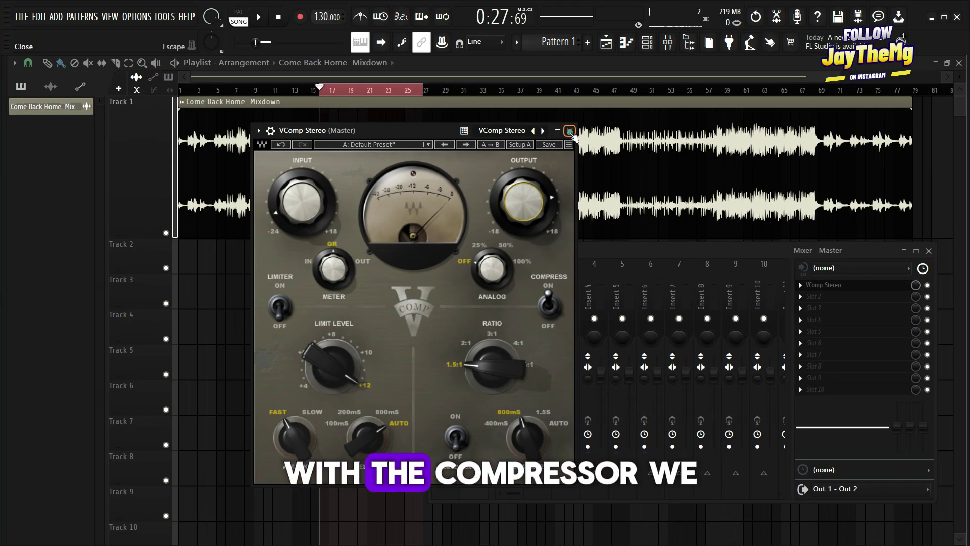
{"action": "left_click", "coordinate": [416, 15]}
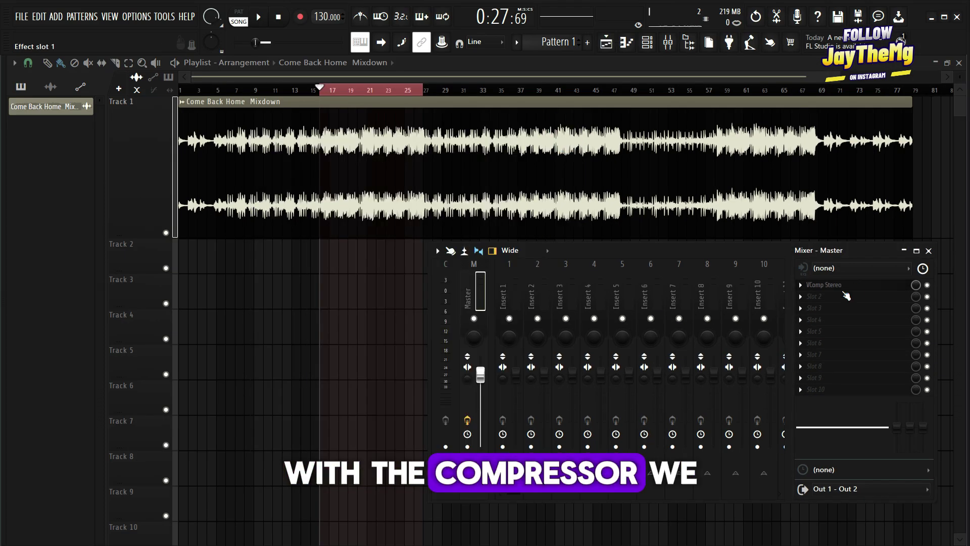
Step: Load REQ 4 Stereo into the Master's second slot via a 'freq' search
{"action": "left_click", "coordinate": [803, 298]}
{"action": "left_click", "coordinate": [64, 16]}
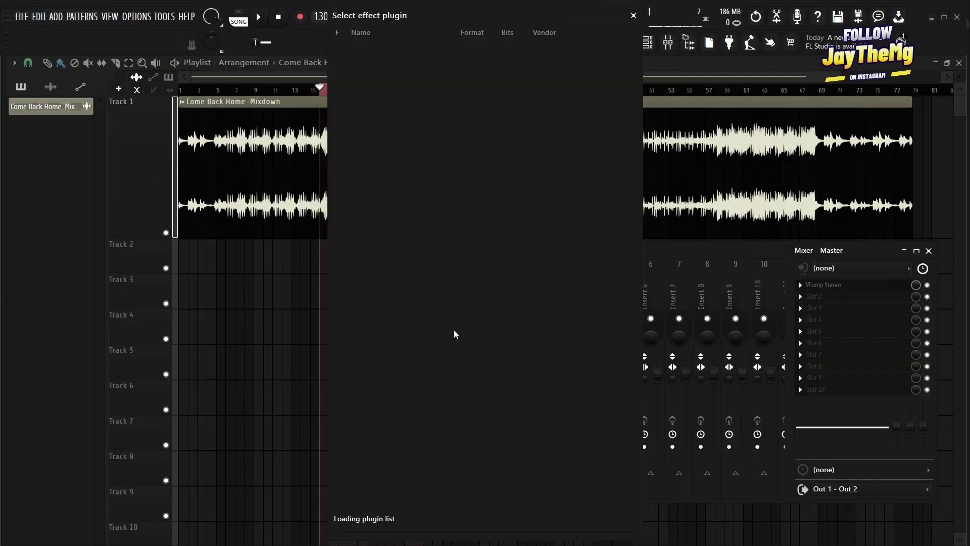
{"action": "type", "text": "freq"}
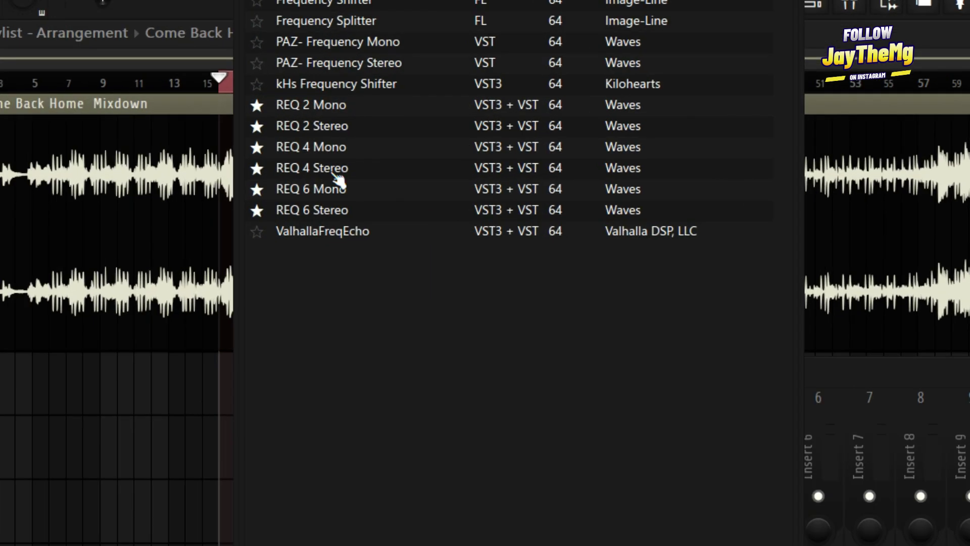
{"action": "double_click", "coordinate": [334, 170]}
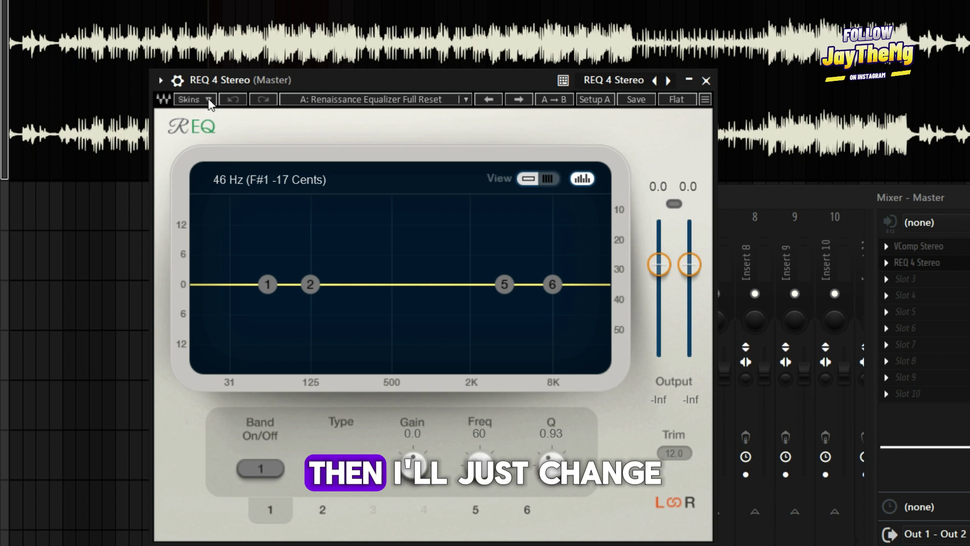
Step: Give REQ the Dark skin and drag band 1 down into a 36 Hz low cut
{"action": "left_click", "coordinate": [306, 181]}
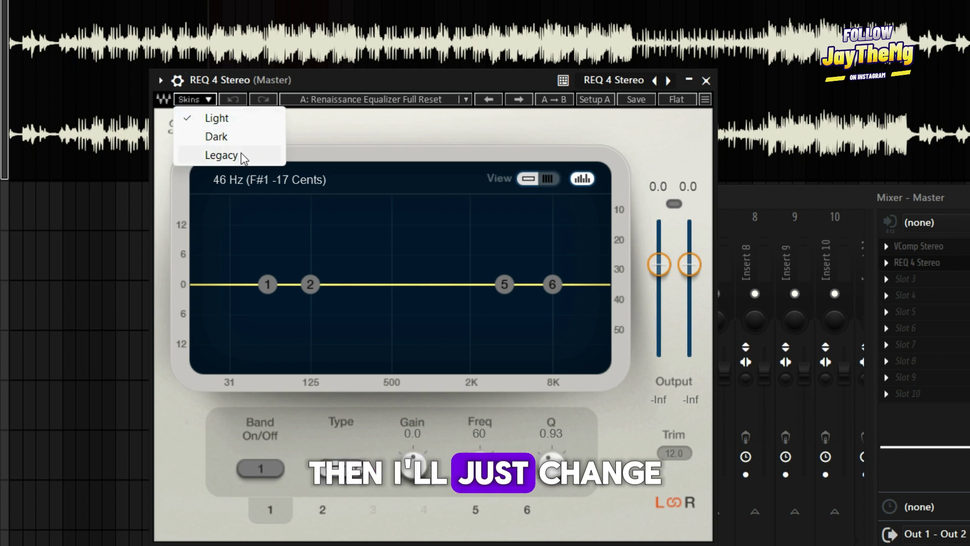
{"action": "left_click", "coordinate": [323, 205]}
{"action": "left_click_drag", "start_coordinate": [381, 84], "coordinate": [352, 74]}
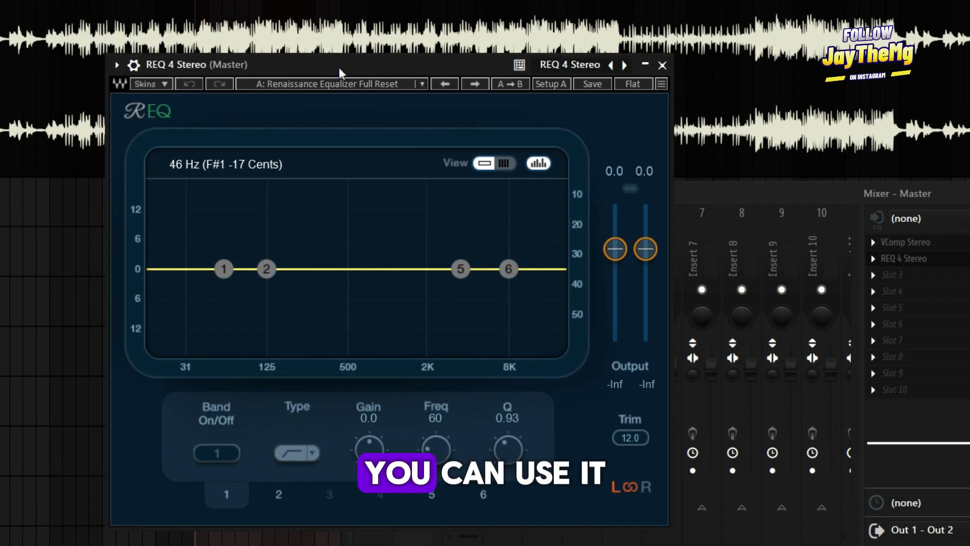
{"action": "left_click_drag", "start_coordinate": [223, 268], "coordinate": [194, 302]}
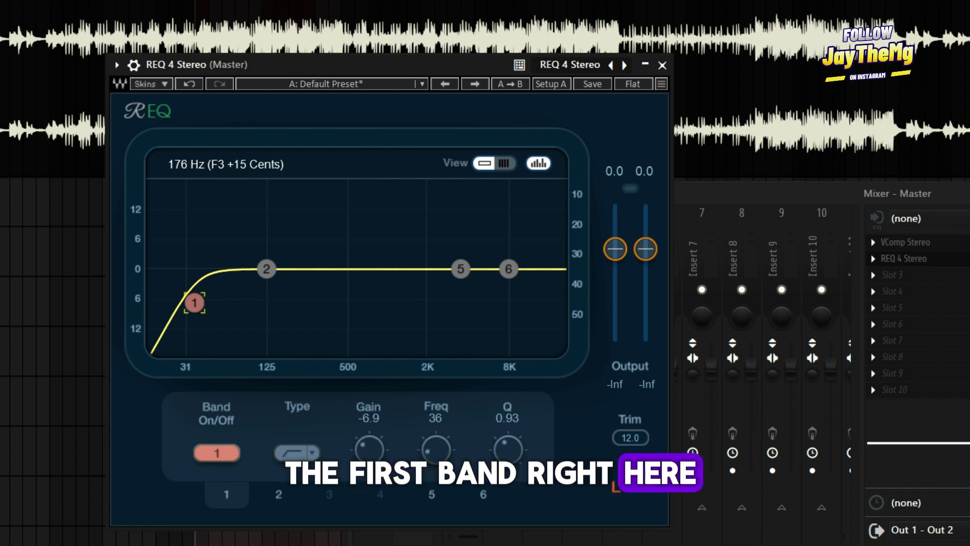
Step: Move the band 1 low cut to 25 Hz and enable band 6 at 7400 Hz
{"action": "left_click", "coordinate": [437, 418]}
{"action": "type", "text": "25"}
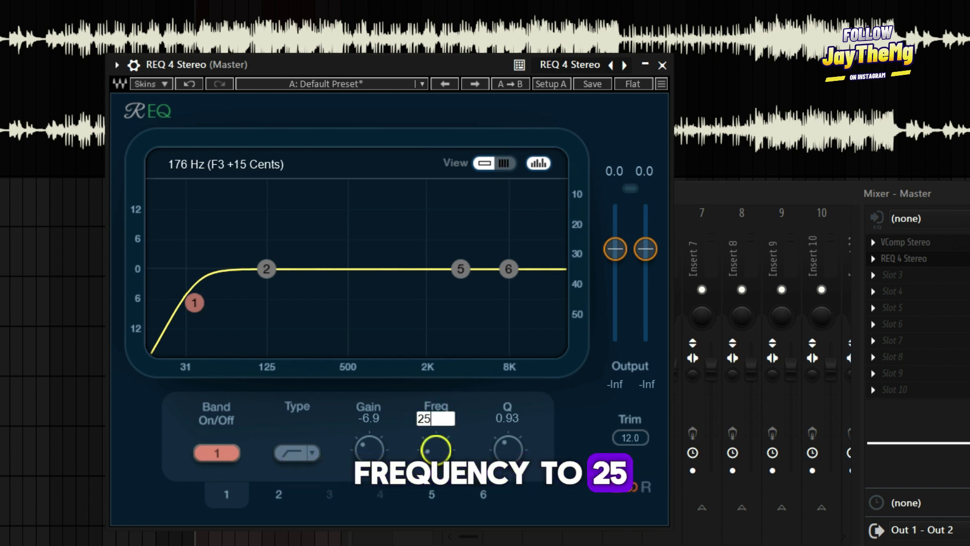
{"action": "key", "text": "Return"}
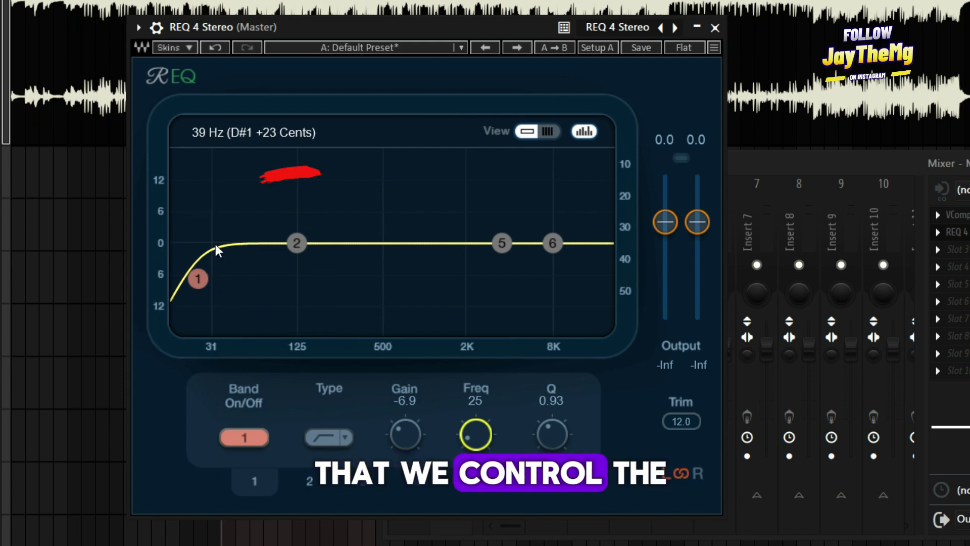
{"action": "left_click", "coordinate": [553, 245]}
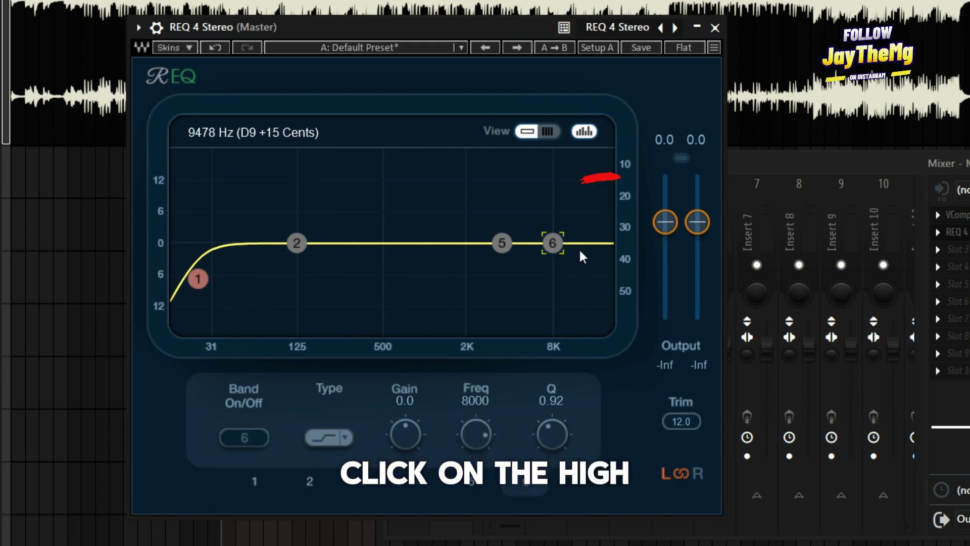
{"action": "left_click", "coordinate": [235, 439]}
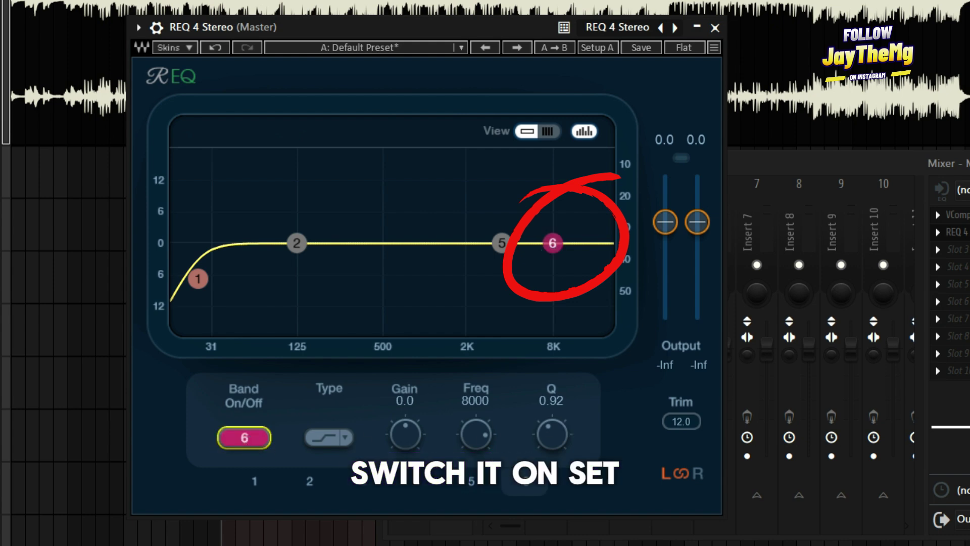
{"action": "left_click", "coordinate": [475, 400]}
{"action": "type", "text": "74"}
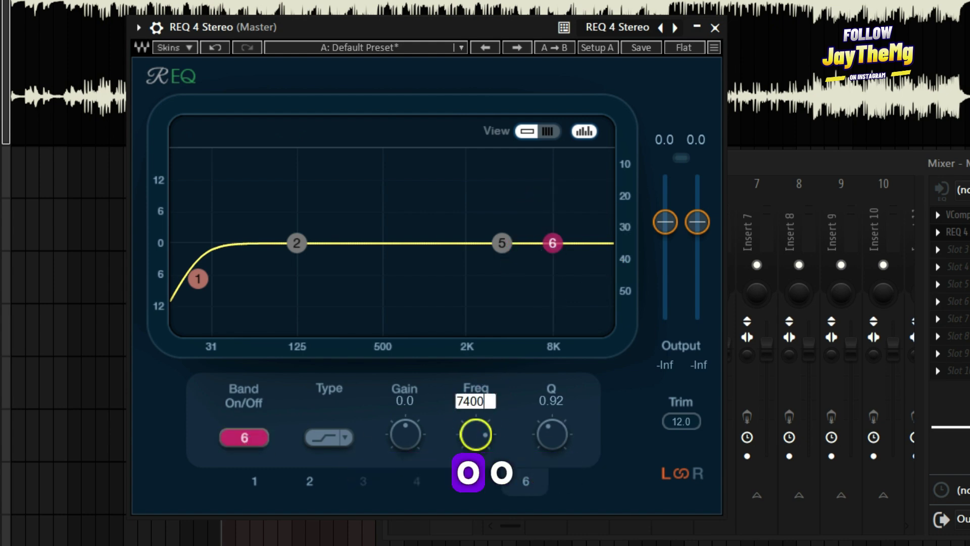
Step: While playing, boost band 2 at 124 Hz by 1.1 dB and set band 6's shelf to 0.7 dB
{"action": "left_click", "coordinate": [297, 243]}
{"action": "left_click_drag", "start_coordinate": [405, 434], "coordinate": [405, 428]}
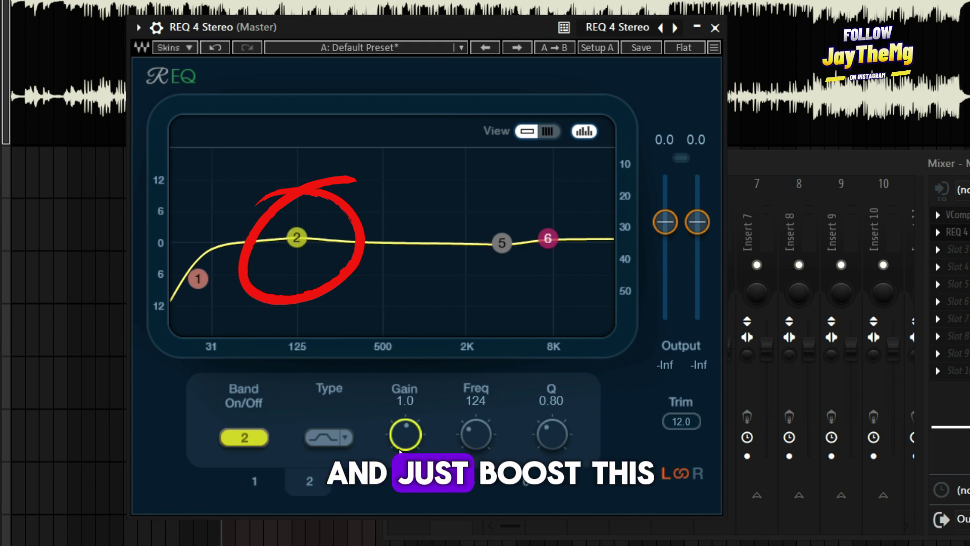
{"action": "left_click_drag", "start_coordinate": [296, 237], "coordinate": [296, 239]}
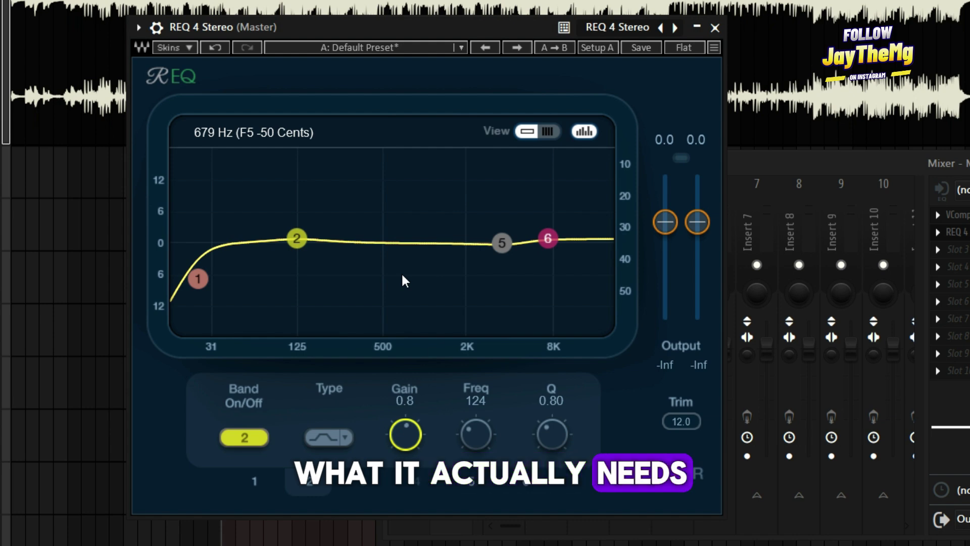
{"action": "key", "text": "space"}
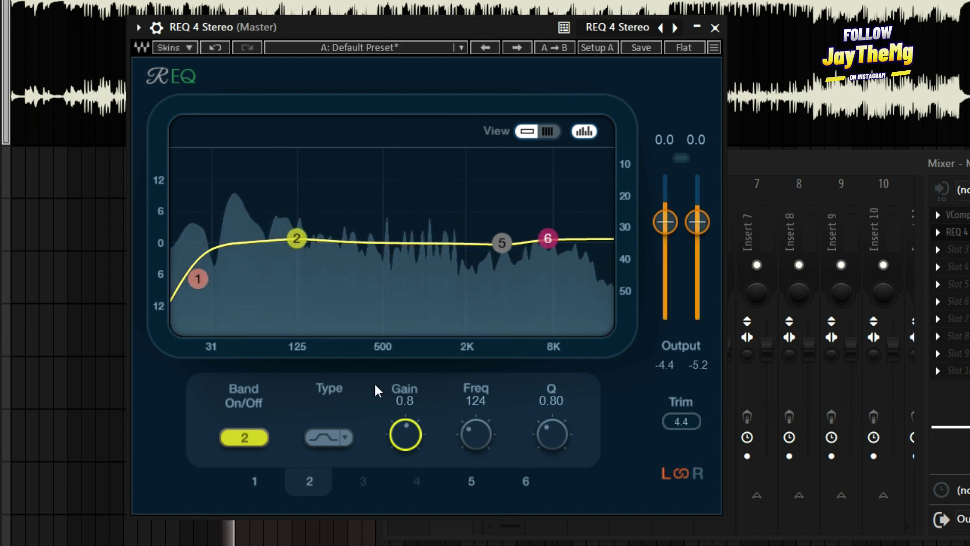
{"action": "left_click_drag", "start_coordinate": [405, 434], "coordinate": [405, 429]}
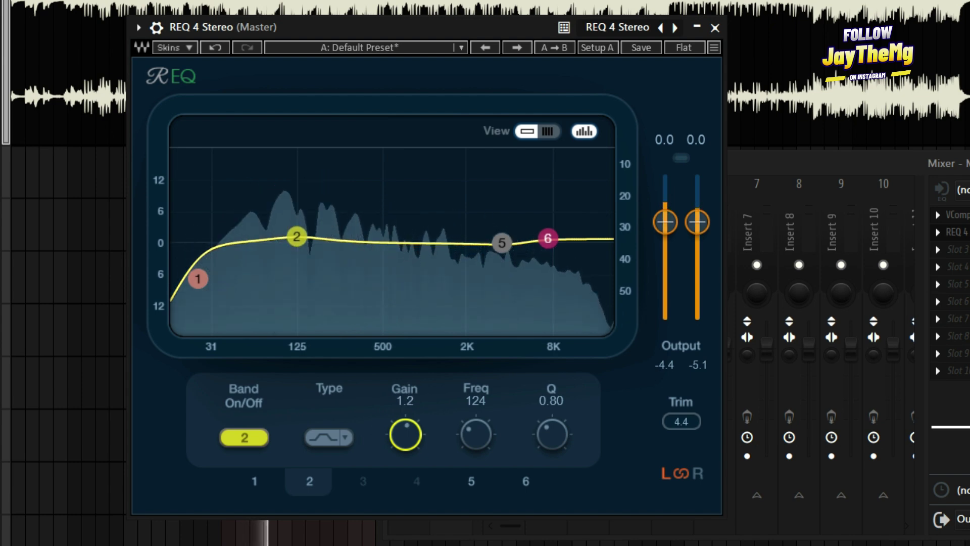
{"action": "left_click", "coordinate": [547, 239]}
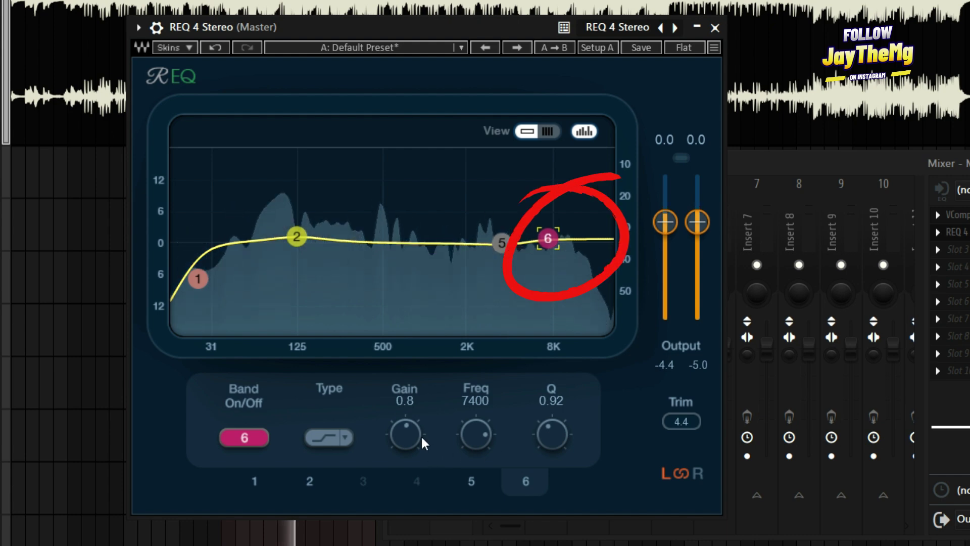
{"action": "left_click_drag", "start_coordinate": [405, 434], "coordinate": [405, 435]}
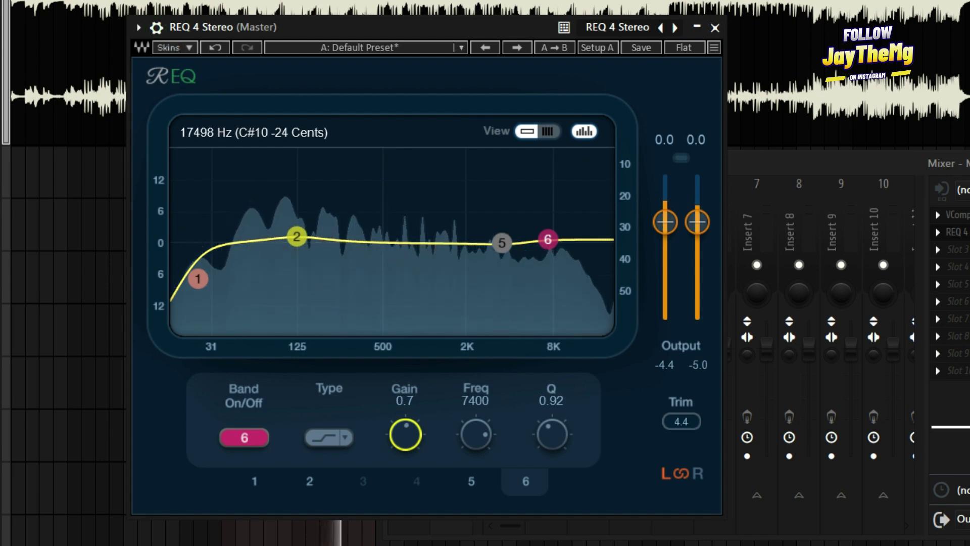
{"action": "left_click_drag", "start_coordinate": [415, 27], "coordinate": [437, 24]}
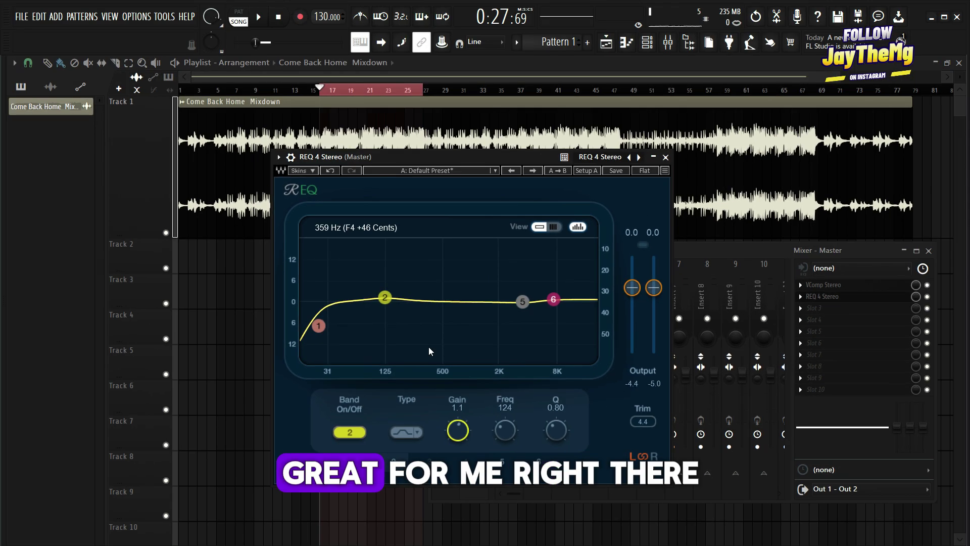
Step: Close REQ and load Kramer Tape Stereo into Master slot 3 via a 'kra' search
{"action": "left_click", "coordinate": [665, 157]}
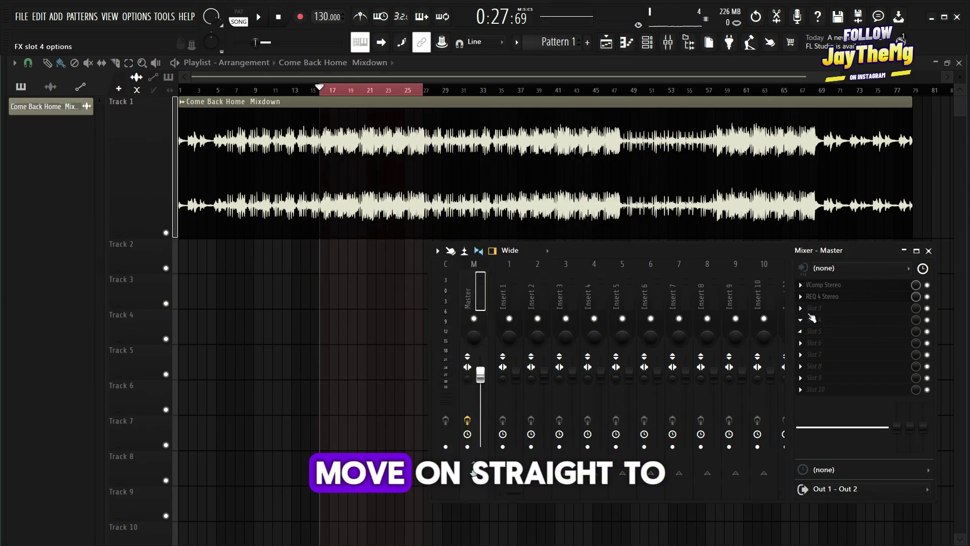
{"action": "left_click", "coordinate": [811, 312]}
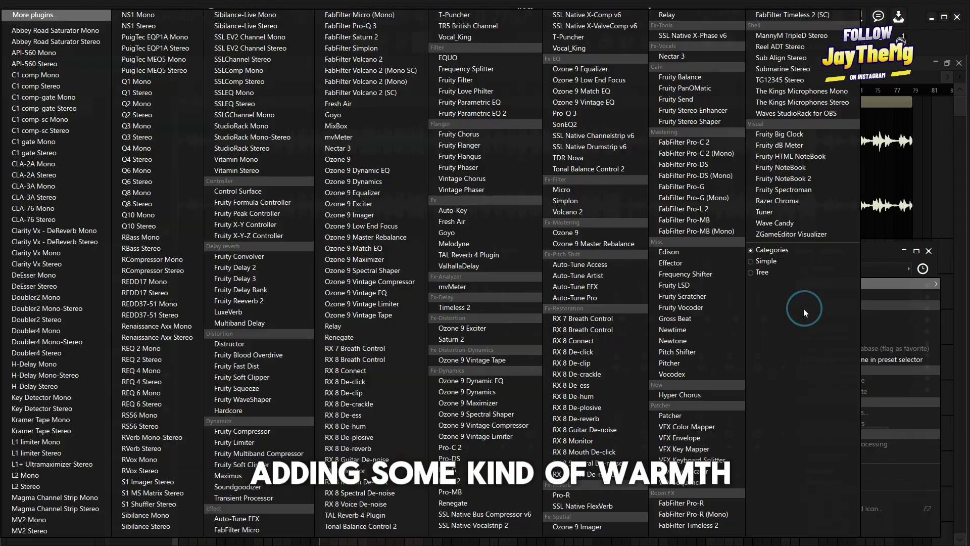
{"action": "left_click", "coordinate": [26, 13]}
{"action": "left_click", "coordinate": [495, 520]}
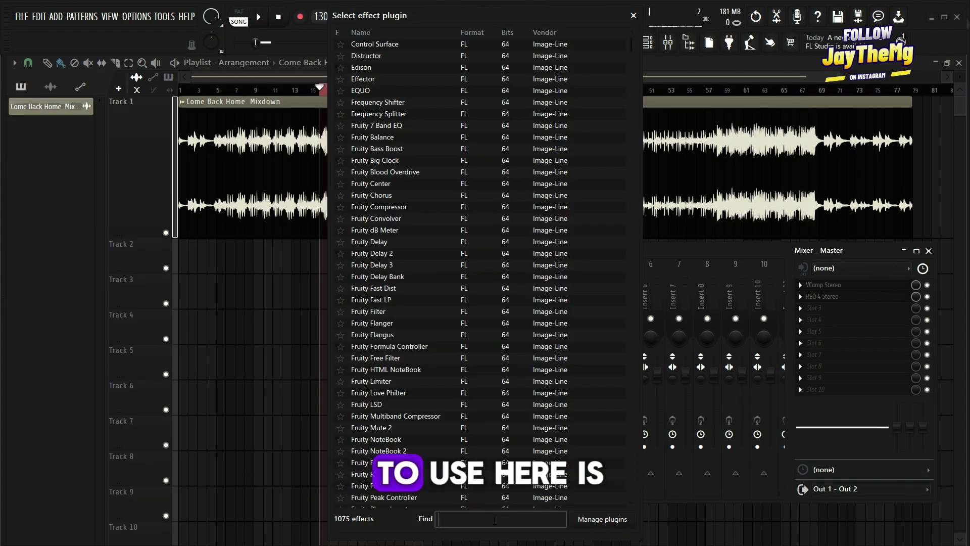
{"action": "type", "text": "kra"}
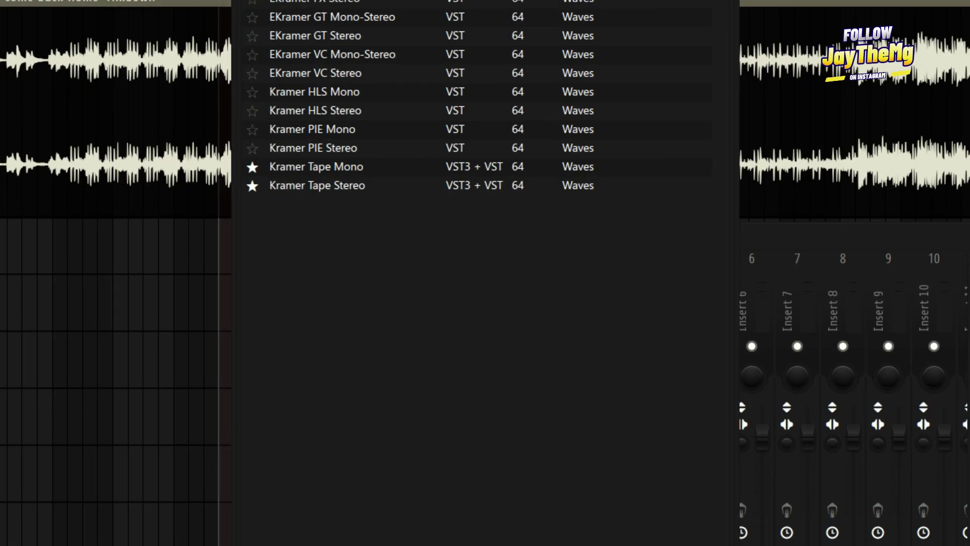
{"action": "double_click", "coordinate": [397, 218]}
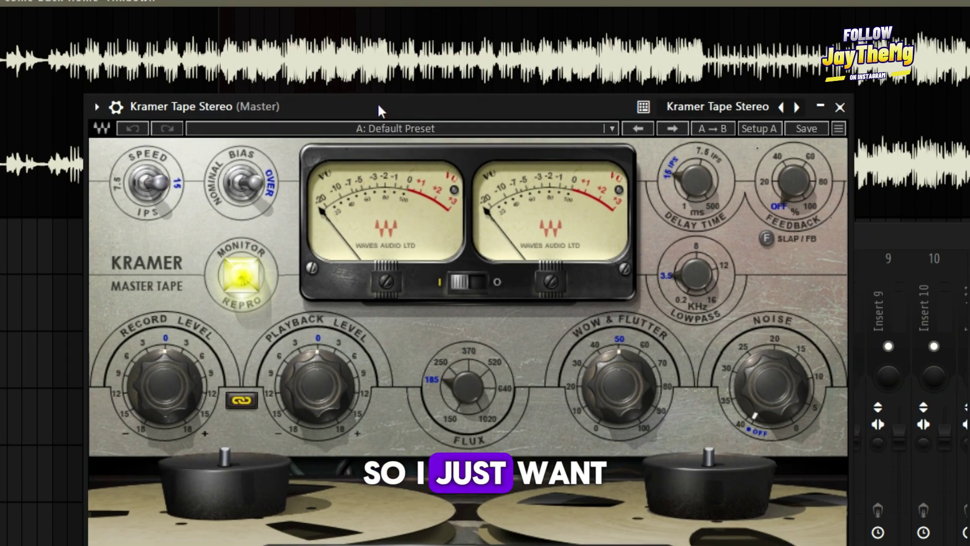
Step: Apply Kramer Tape's Mastering Big and Open preset and play the mix to hear it
{"action": "left_click_drag", "start_coordinate": [378, 106], "coordinate": [373, 101]}
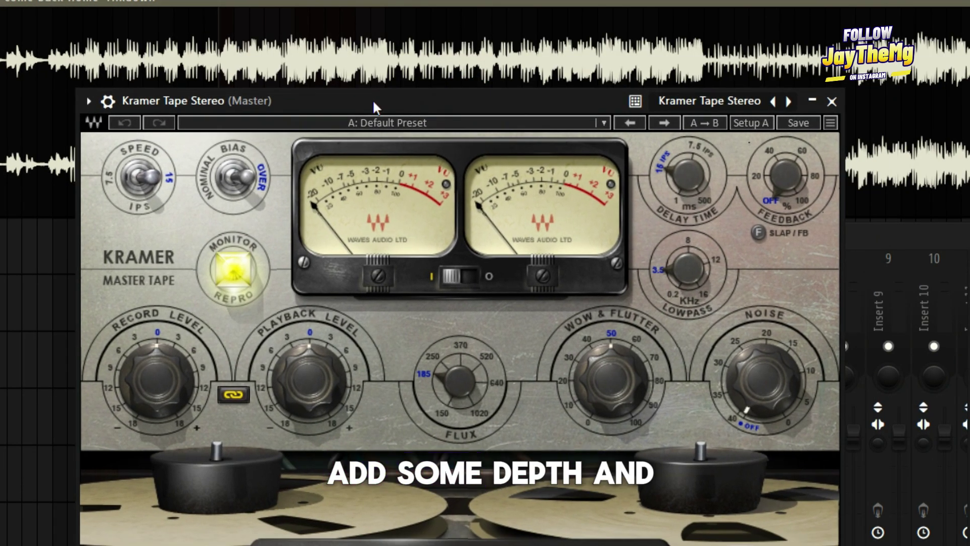
{"action": "left_click", "coordinate": [430, 124]}
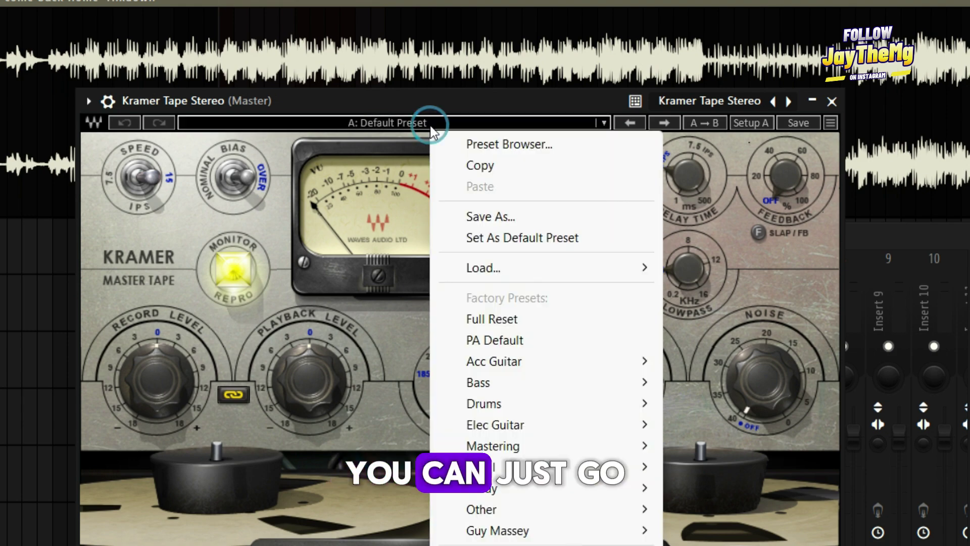
{"action": "mouse_move", "coordinate": [536, 445]}
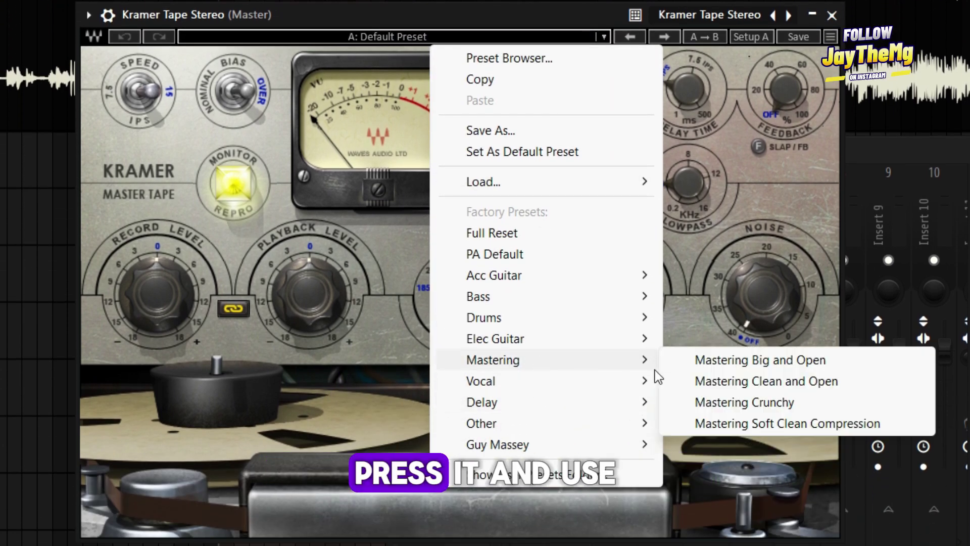
{"action": "left_click", "coordinate": [793, 363]}
{"action": "left_click", "coordinate": [831, 15]}
{"action": "key", "text": "space"}
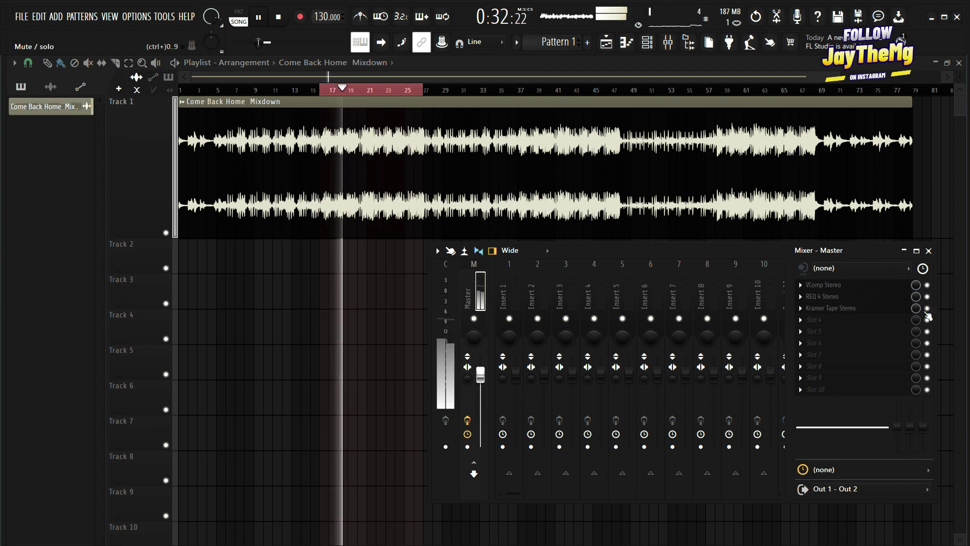
{"action": "left_click", "coordinate": [830, 307]}
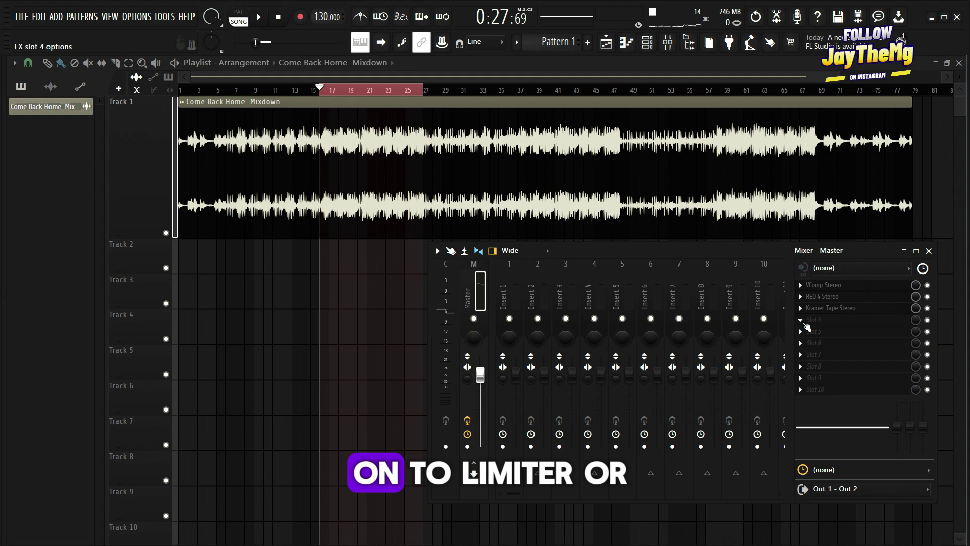
{"action": "left_click", "coordinate": [800, 319]}
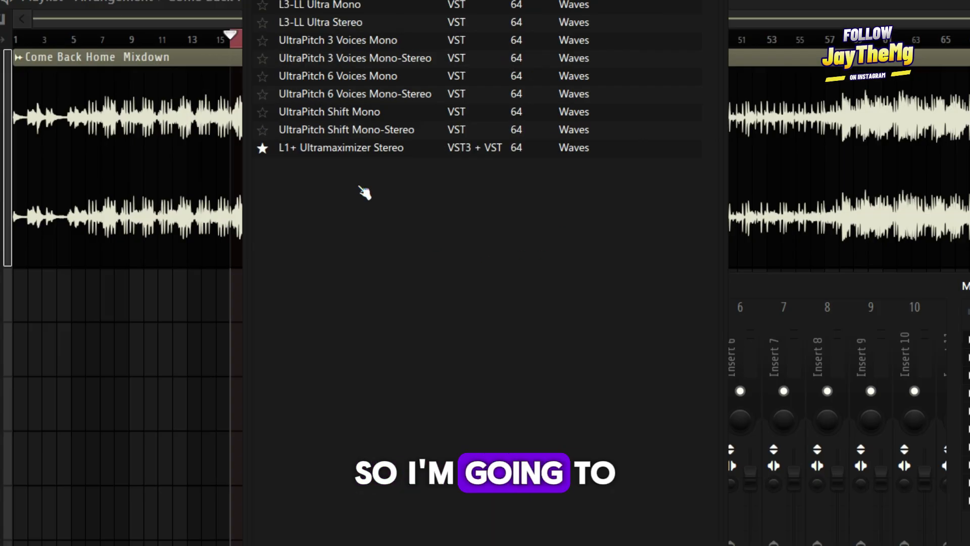
Step: Load L1+ Ultramaximizer Stereo with dither and shaping off and TruePeak domain
{"action": "double_click", "coordinate": [342, 145]}
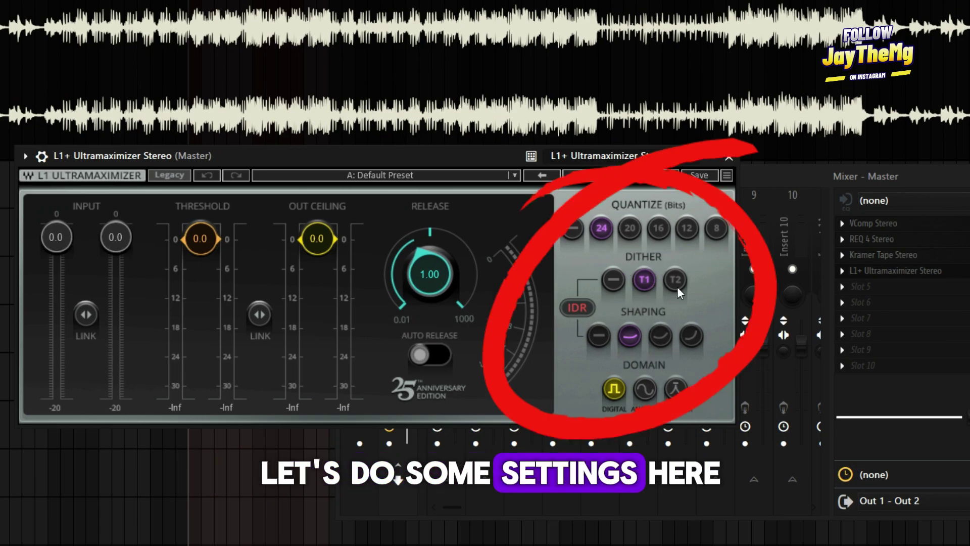
{"action": "left_click", "coordinate": [614, 280]}
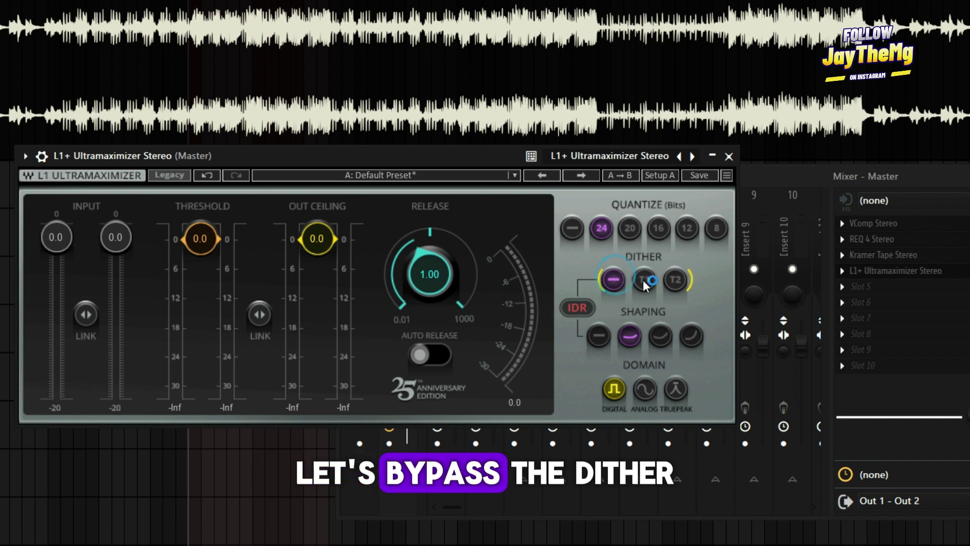
{"action": "left_click", "coordinate": [599, 337]}
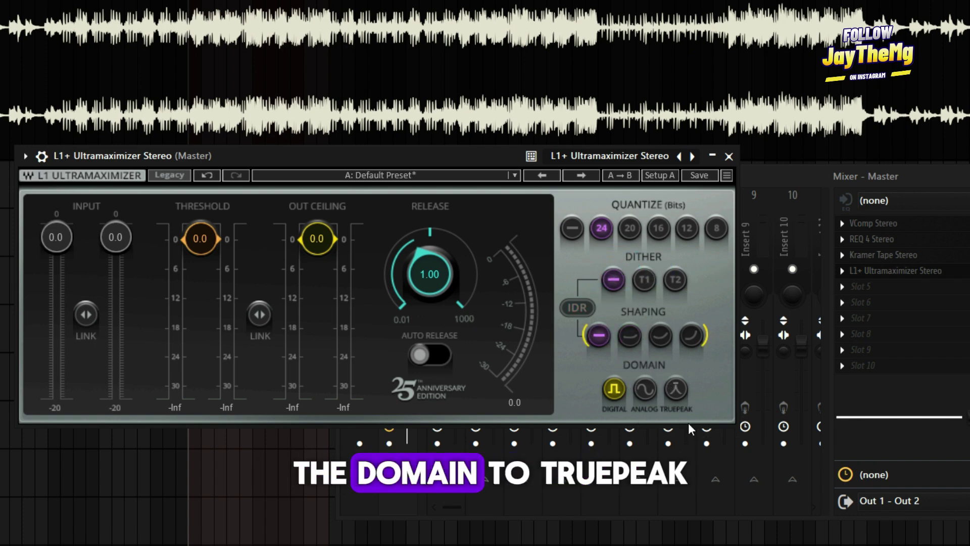
{"action": "left_click", "coordinate": [676, 389]}
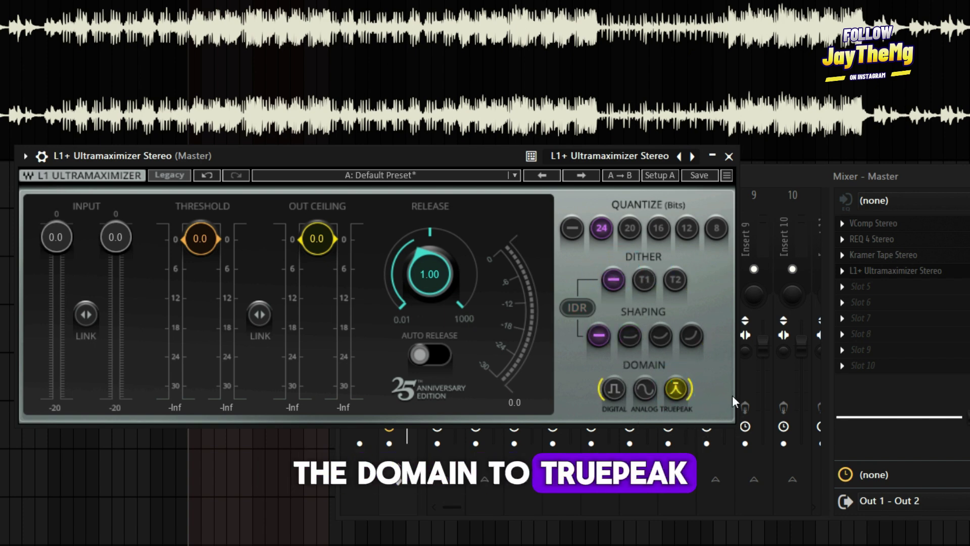
Step: Set the L1+ out ceiling to -0.3 and lower the threshold to about -8.4
{"action": "left_click", "coordinate": [318, 241]}
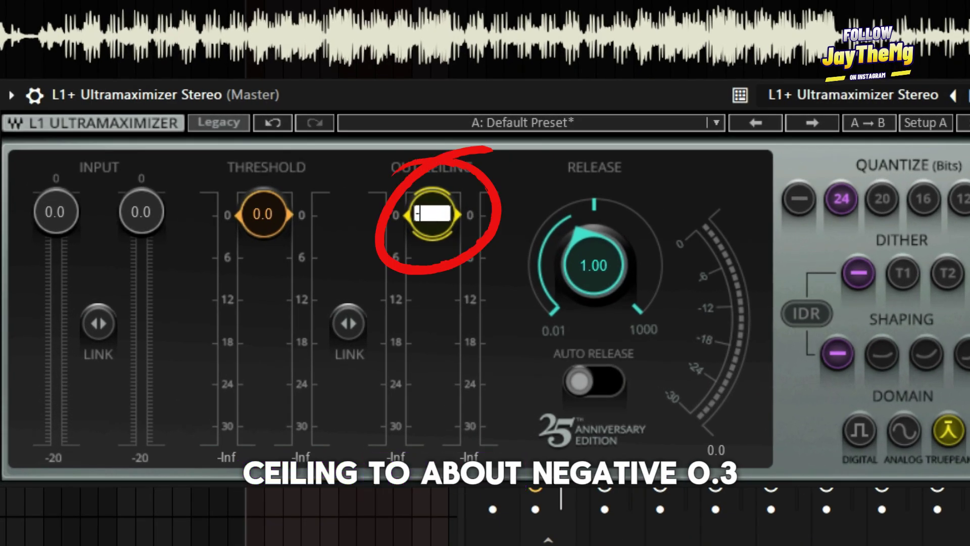
{"action": "type", "text": "-0.3"}
{"action": "key", "text": "Return"}
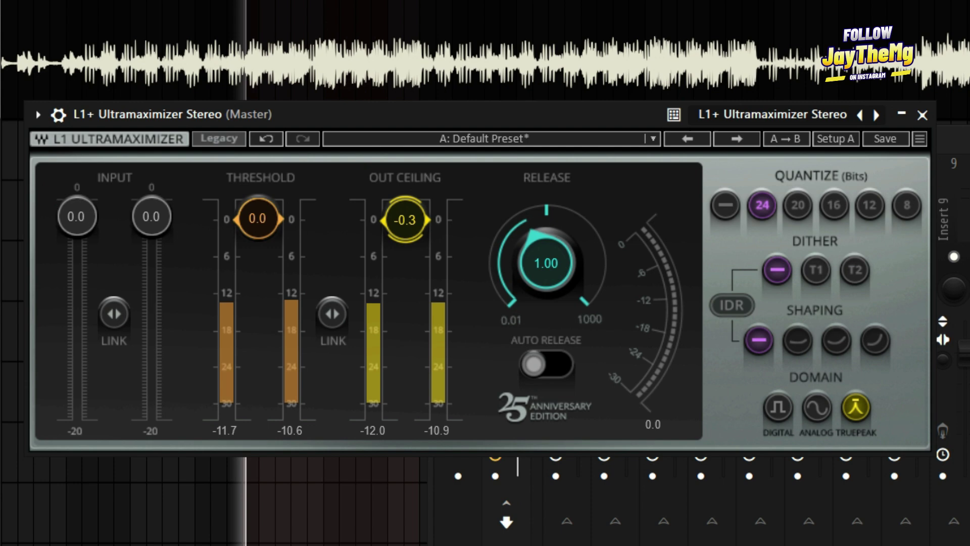
{"action": "left_click_drag", "start_coordinate": [263, 214], "coordinate": [262, 271]}
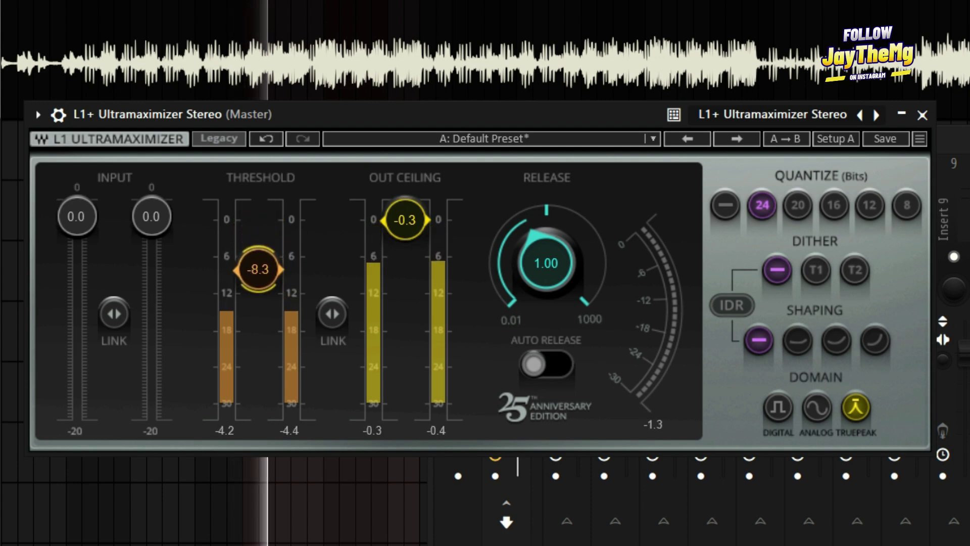
{"action": "left_click_drag", "start_coordinate": [387, 119], "coordinate": [426, 53]}
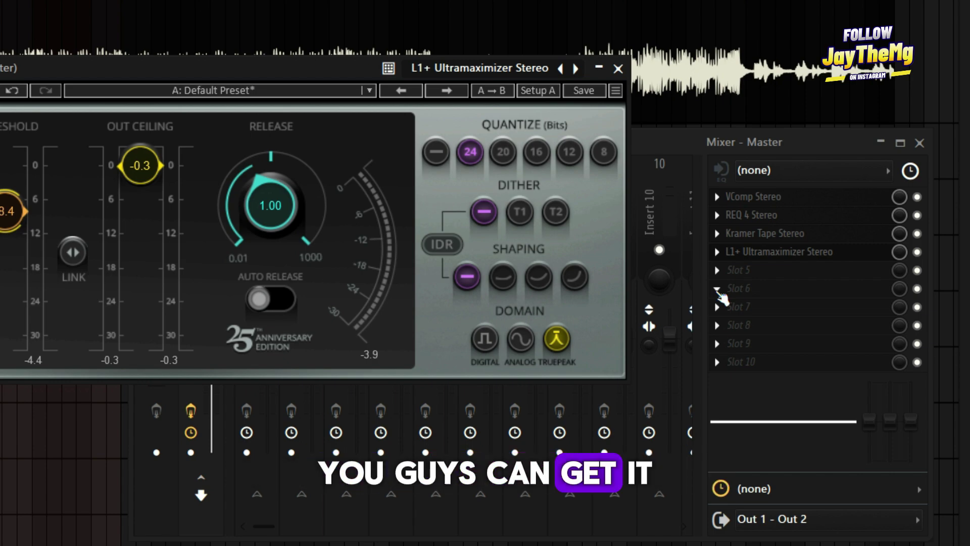
Step: Load Youlean Loudness Meter 2 into Master slot 6 and arrange it beside the limiter window
{"action": "left_click", "coordinate": [721, 298]}
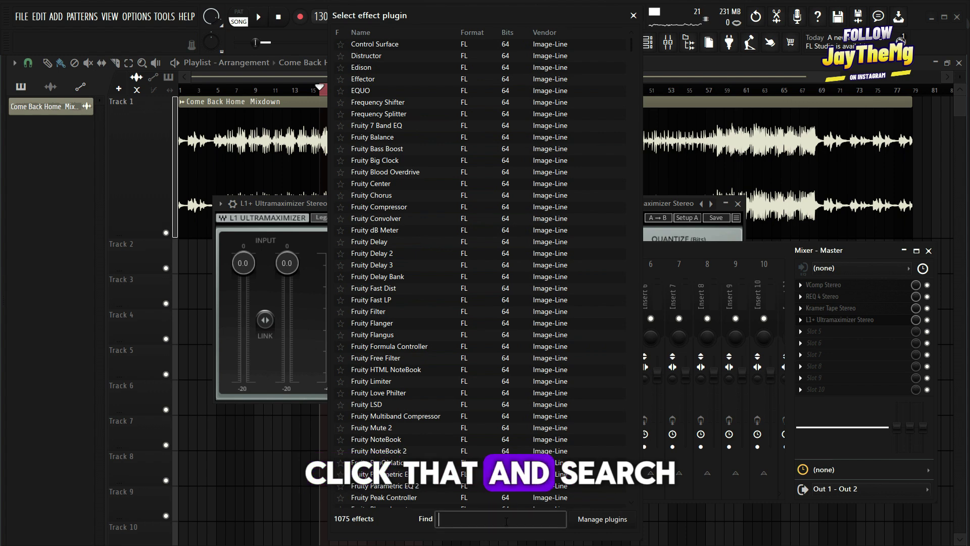
{"action": "type", "text": "youl"}
{"action": "double_click", "coordinate": [409, 44]}
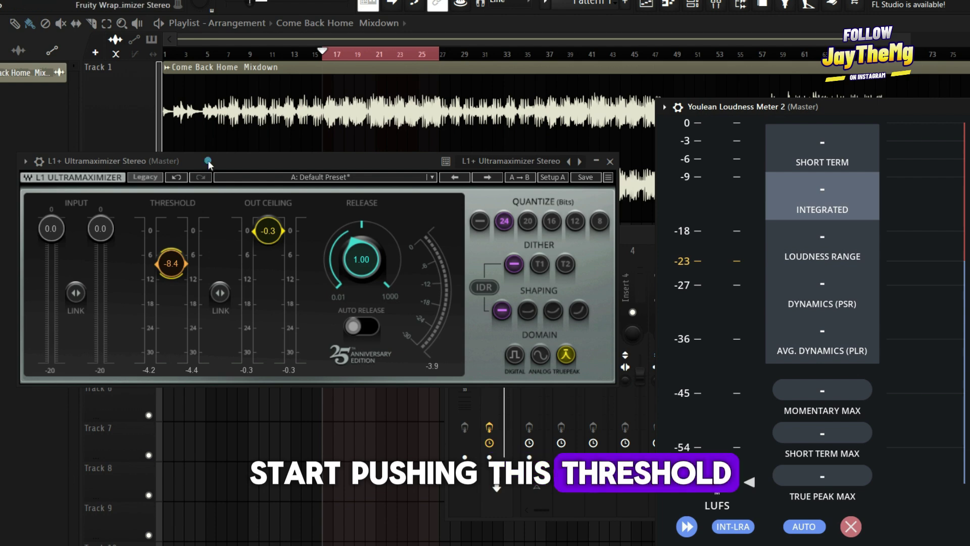
{"action": "left_click_drag", "start_coordinate": [208, 160], "coordinate": [266, 177]}
{"action": "left_click_drag", "start_coordinate": [330, 178], "coordinate": [308, 179]}
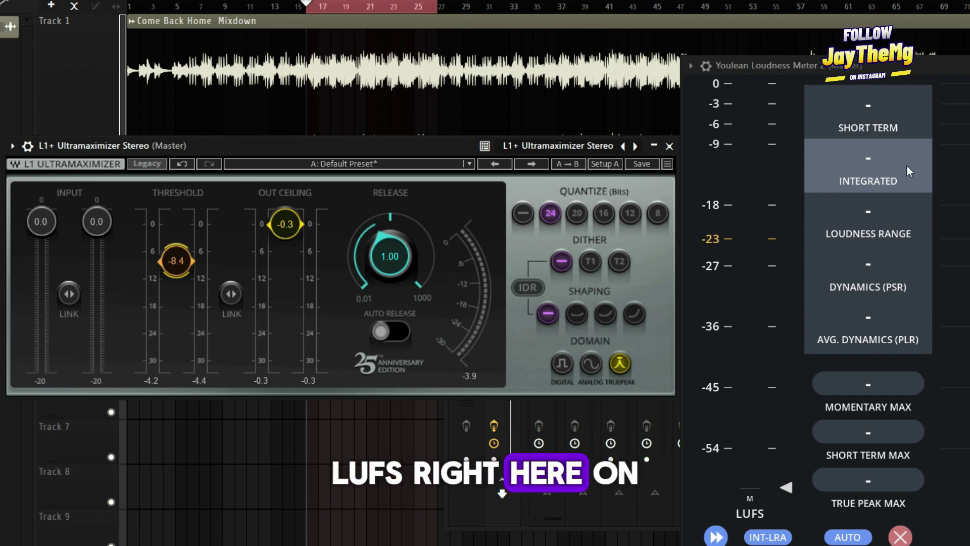
Step: Play the mix and lower the L1+ threshold to about -13.7 for roughly -7.8 LUFS integrated
{"action": "key", "text": "space"}
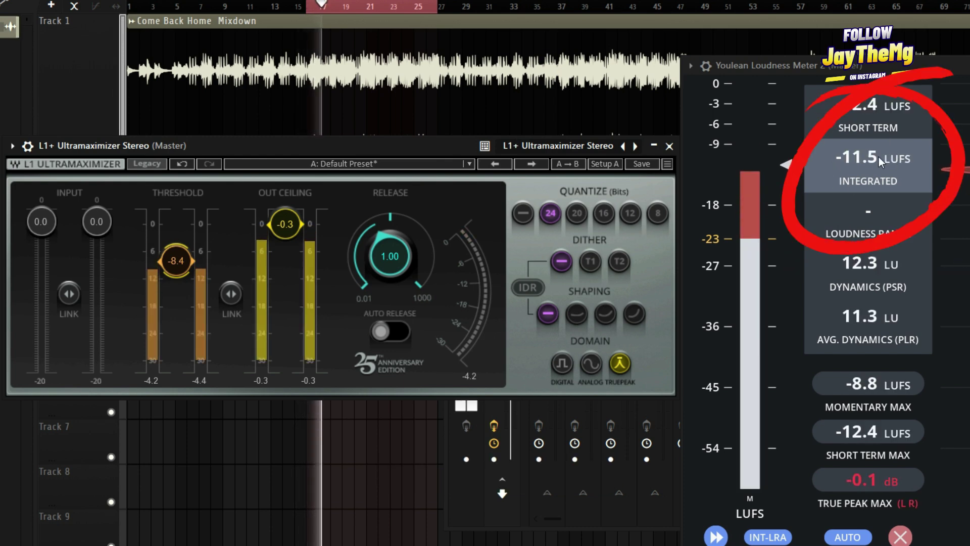
{"action": "left_click", "coordinate": [899, 536]}
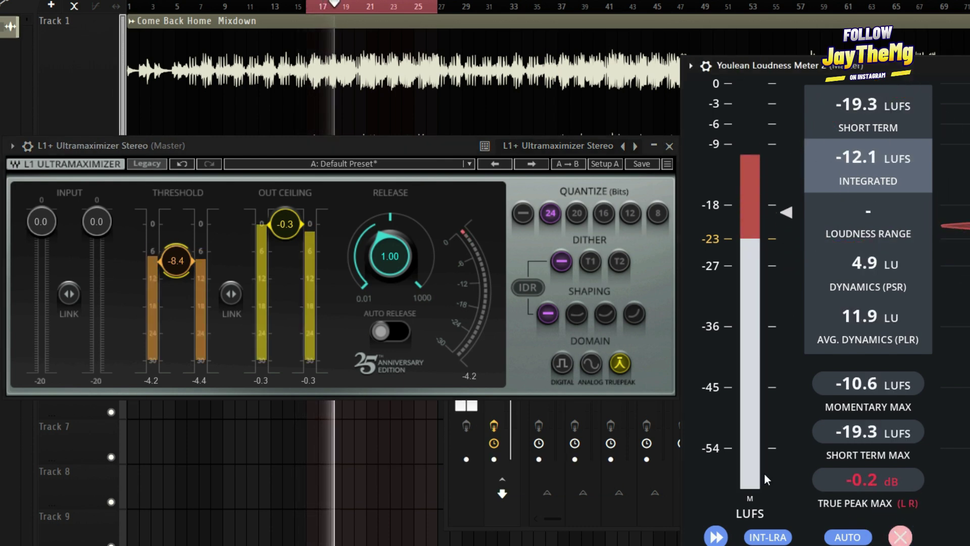
{"action": "left_click_drag", "start_coordinate": [201, 275], "coordinate": [176, 283]}
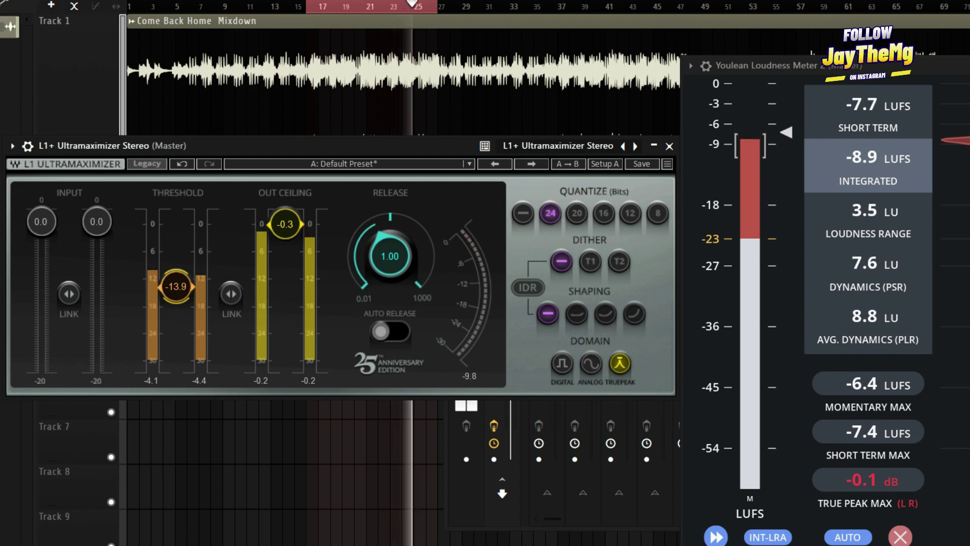
{"action": "left_click_drag", "start_coordinate": [176, 286], "coordinate": [176, 289]}
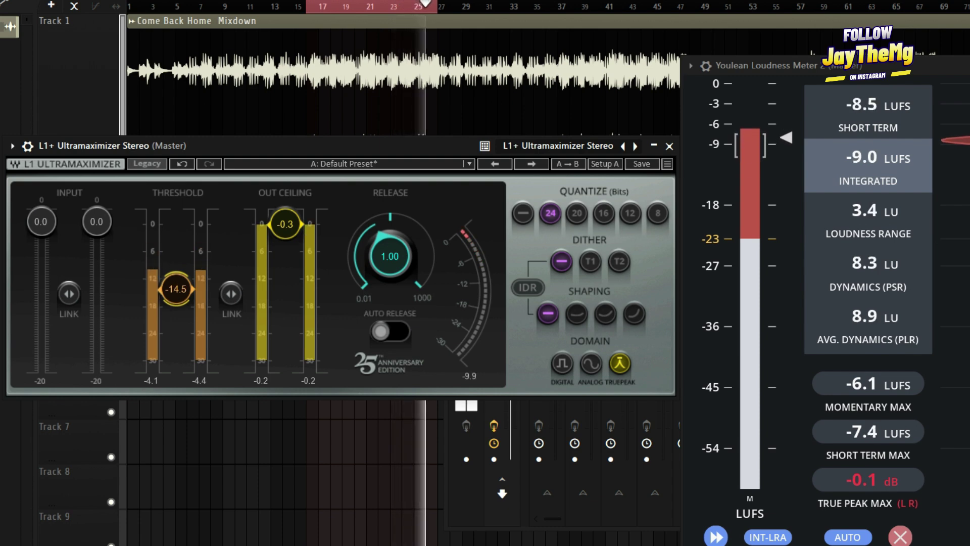
{"action": "left_click", "coordinate": [900, 536]}
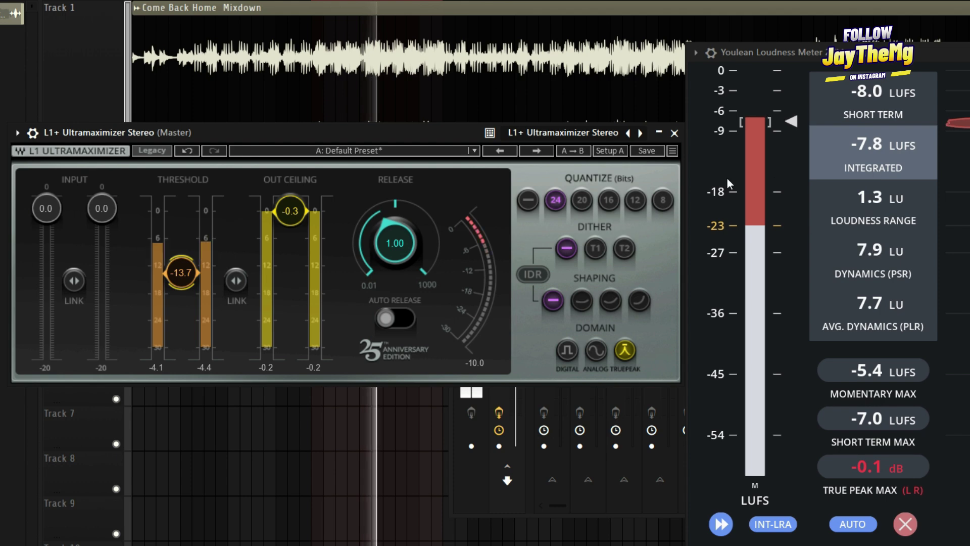
{"action": "left_click_drag", "start_coordinate": [426, 135], "coordinate": [397, 140]}
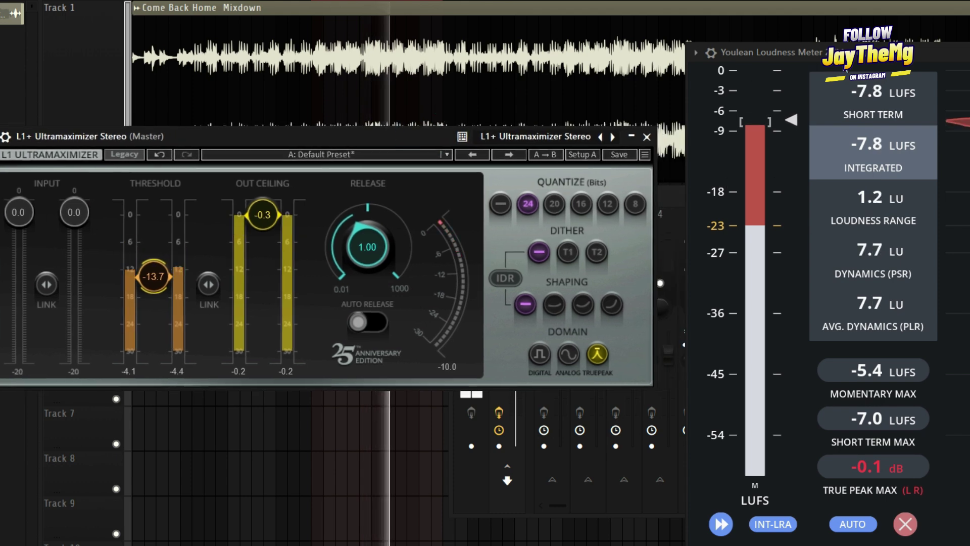
Step: Replay the song and check Youlean reads about -8.3 LUFS integrated and -0.1 dB true peak
{"action": "left_click_drag", "start_coordinate": [876, 53], "coordinate": [850, 37]}
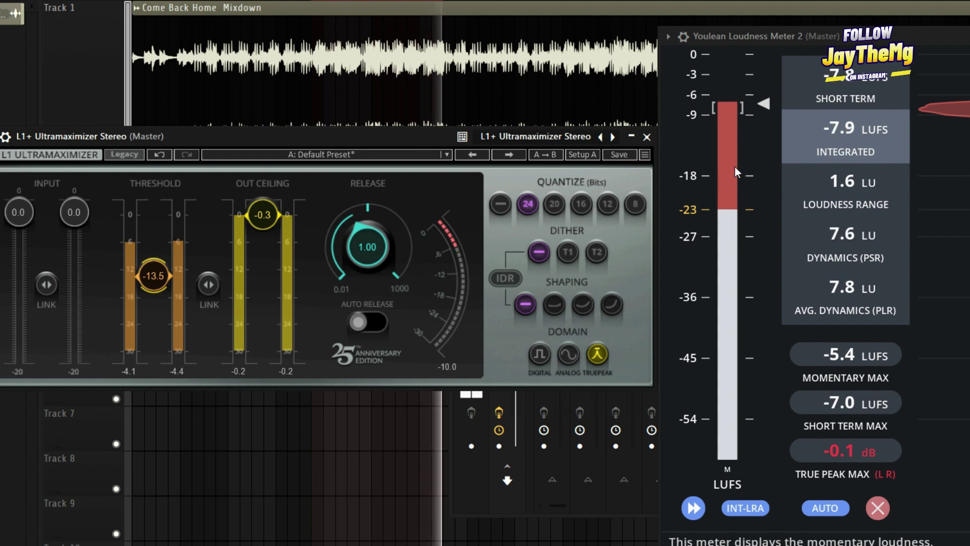
{"action": "key", "text": "space"}
{"action": "key", "text": "space"}
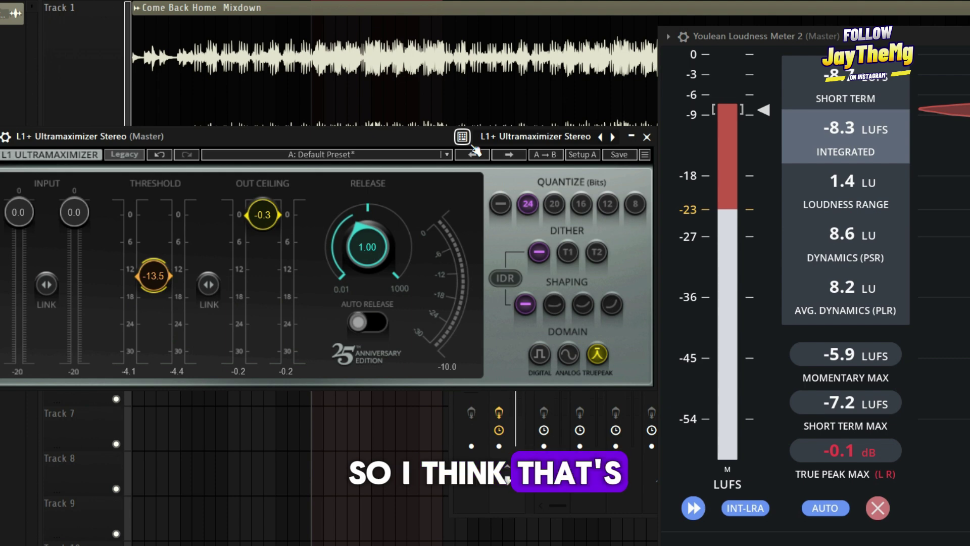
{"action": "mouse_move", "coordinate": [808, 133]}
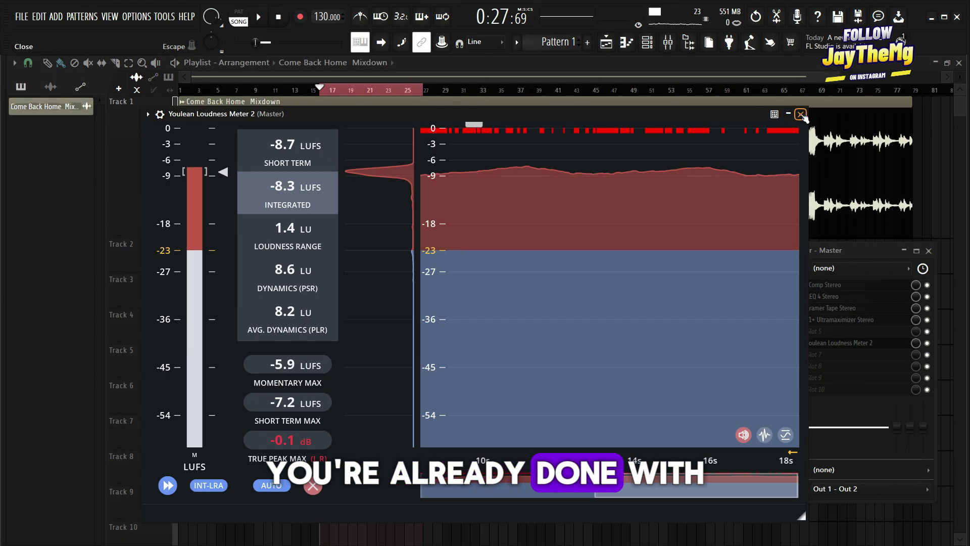
Step: Close the loudness meter, hide the mixer, and move playback to around bar 6
{"action": "left_click", "coordinate": [801, 115]}
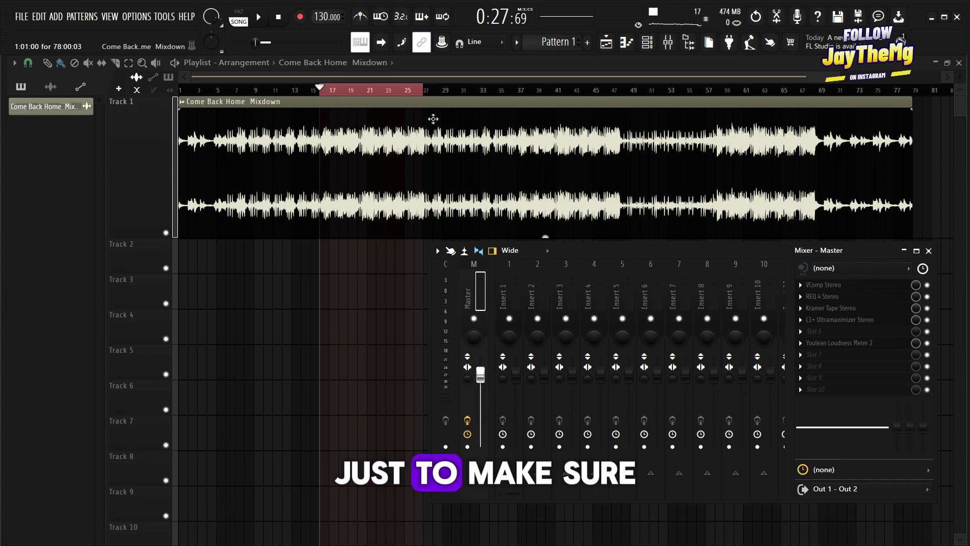
{"action": "key", "text": "F9"}
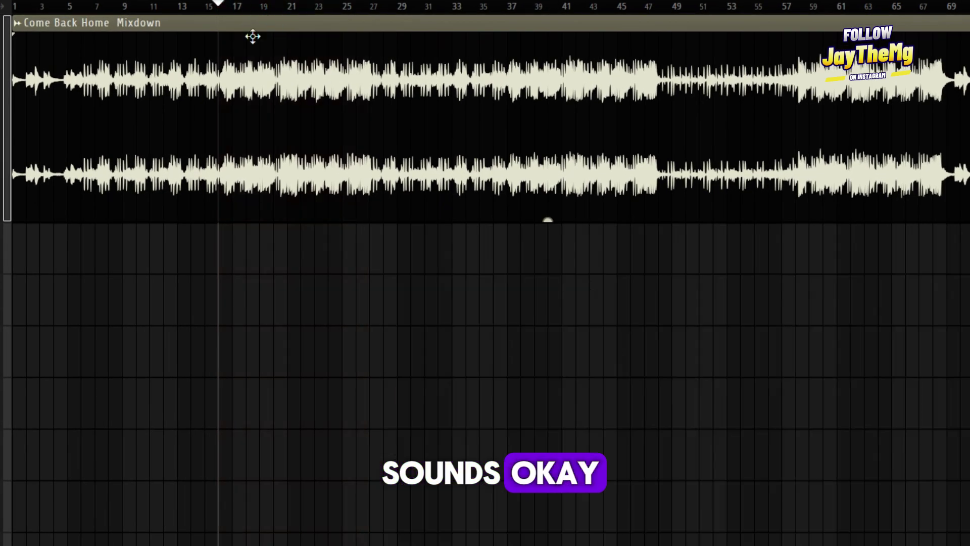
{"action": "left_click", "coordinate": [78, 7]}
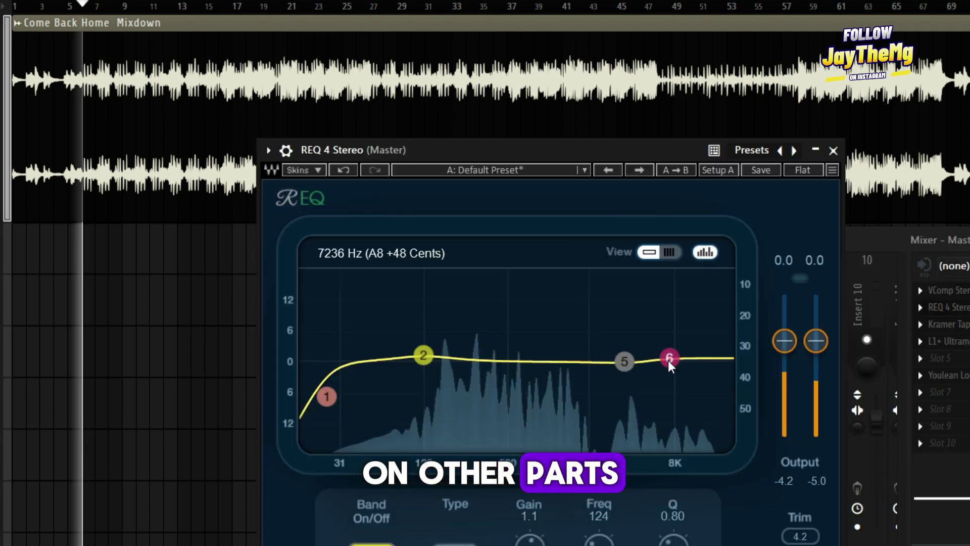
Step: Lower REQ 4 band 6 gain to 0.6 and band 2 gain to 1.0
{"action": "left_click_drag", "start_coordinate": [596, 152], "coordinate": [607, 119]}
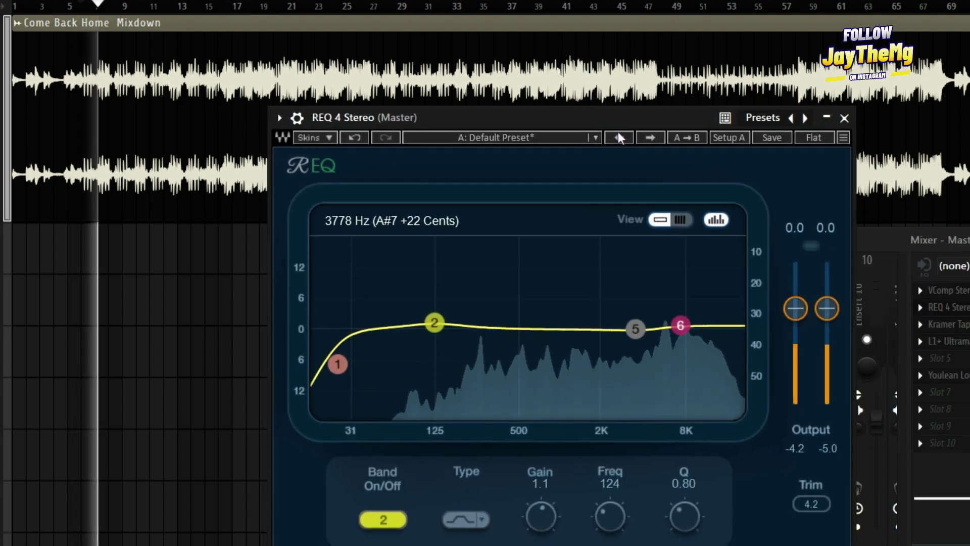
{"action": "left_click", "coordinate": [681, 325]}
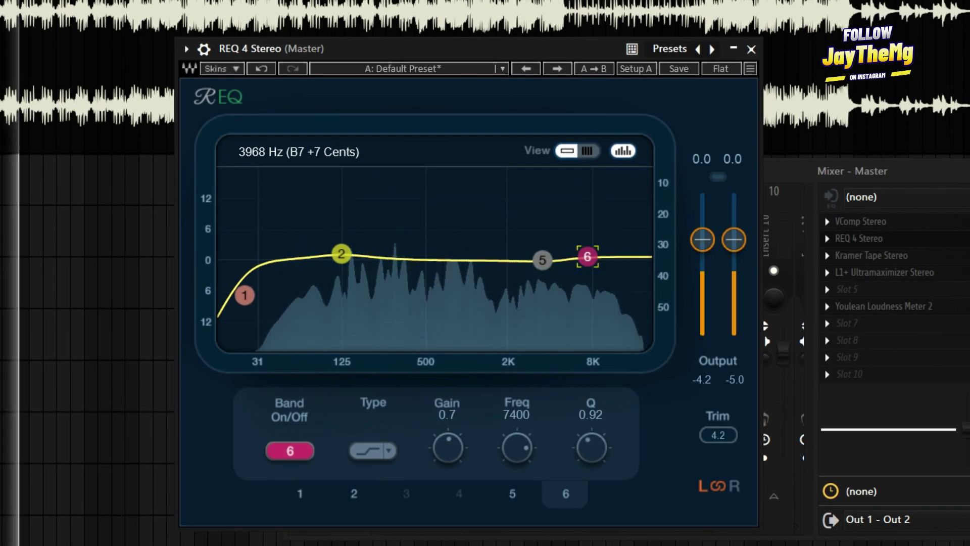
{"action": "left_click_drag", "start_coordinate": [541, 516], "coordinate": [540, 519]}
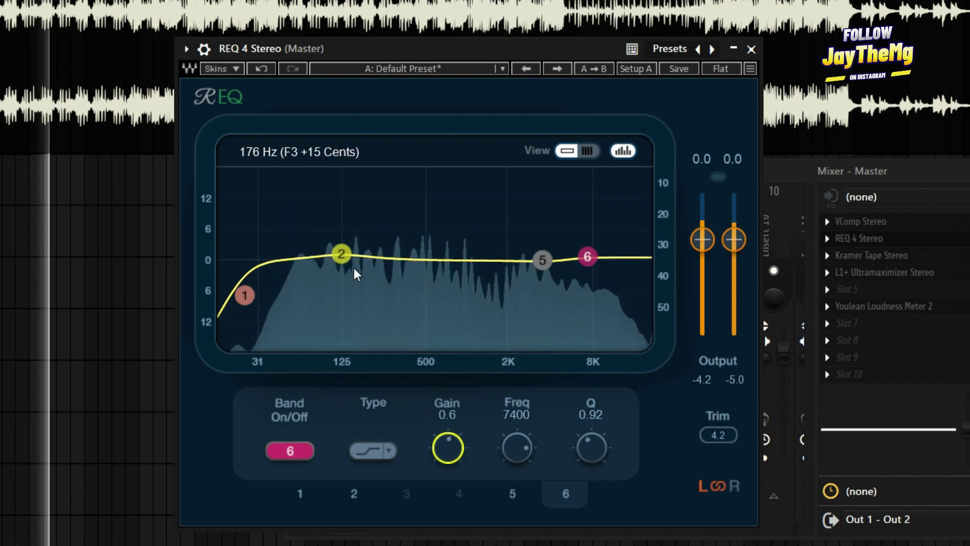
{"action": "left_click", "coordinate": [341, 254]}
{"action": "left_click_drag", "start_coordinate": [448, 447], "coordinate": [448, 449]}
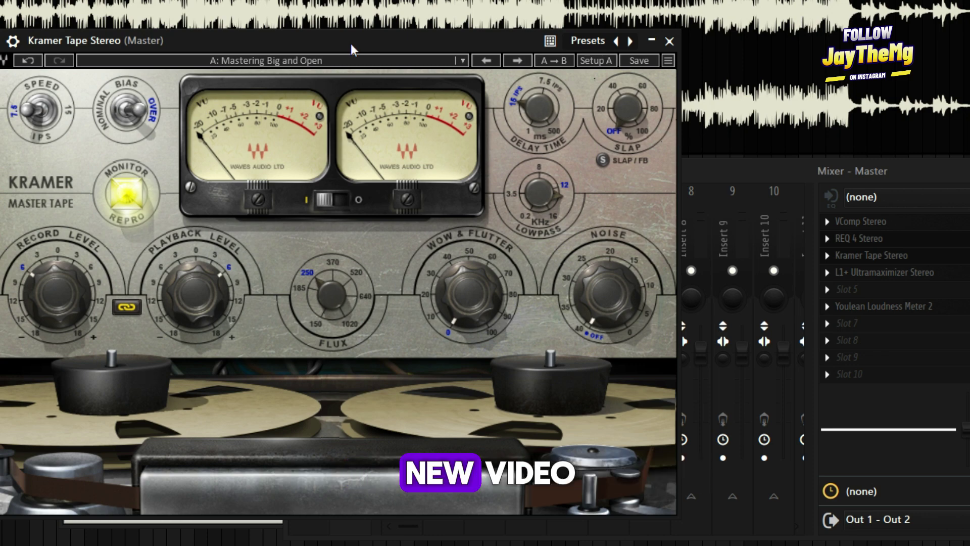
Step: Open the render dialog with Ctrl+R for the full 79-bar song as 192 kbps MP3
{"action": "key", "text": "ctrl+r"}
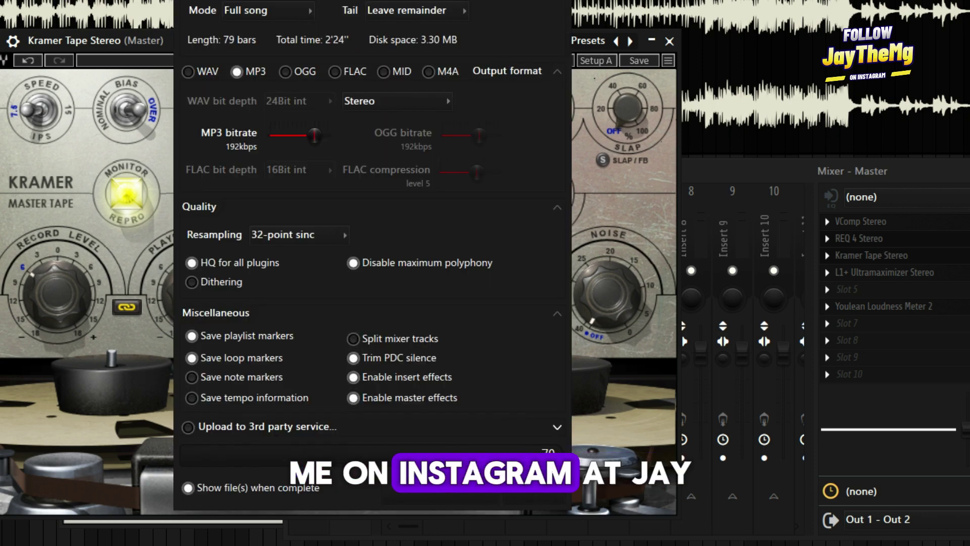